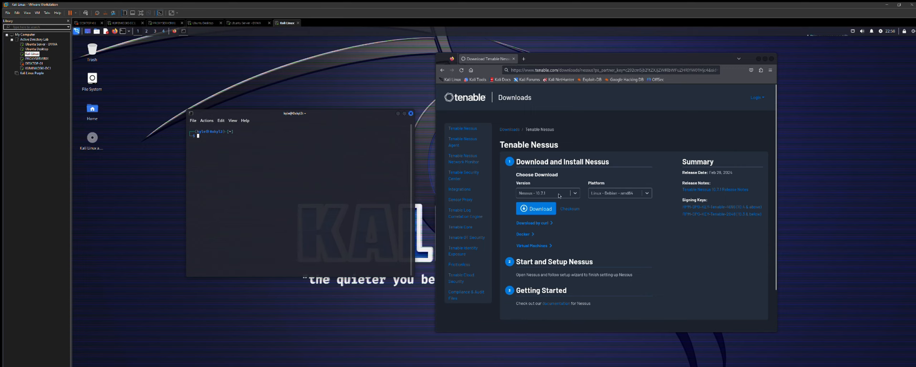
- Download the Nessus 10.7.1 Linux Debian amd64 .deb after agreeing to Tenable's license
left_click(576, 187)
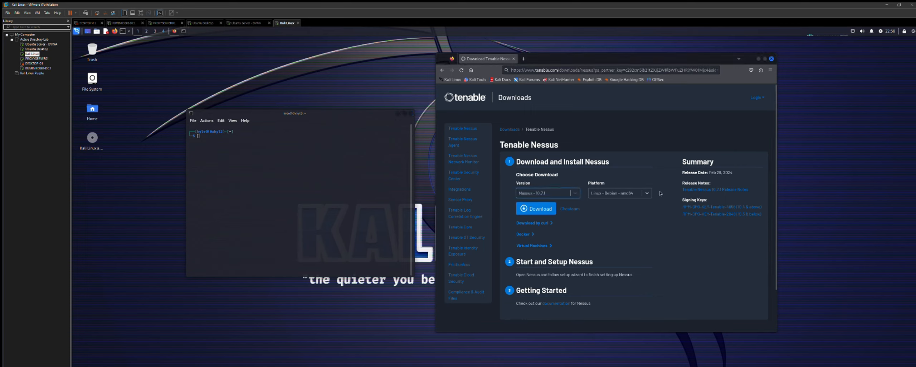
left_click(542, 205)
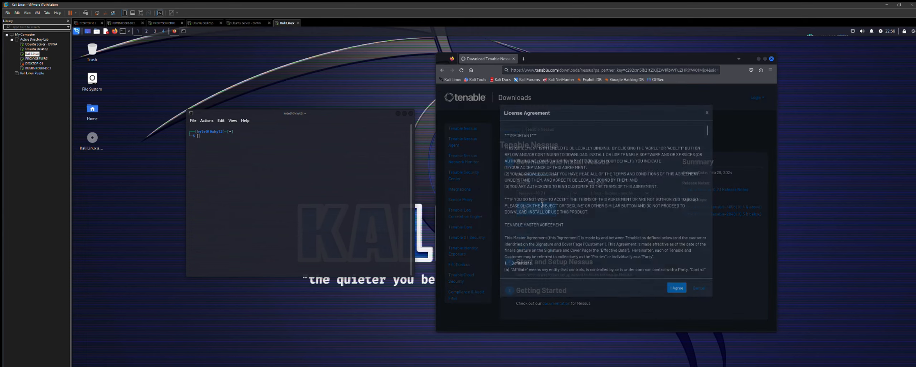
left_click(675, 293)
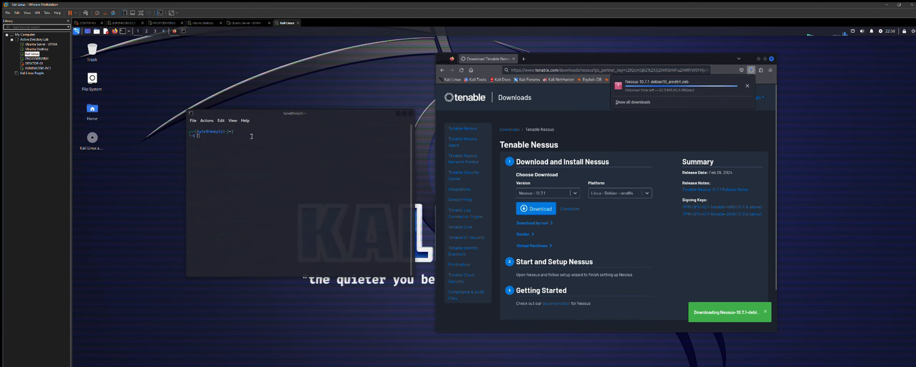
left_click(214, 134)
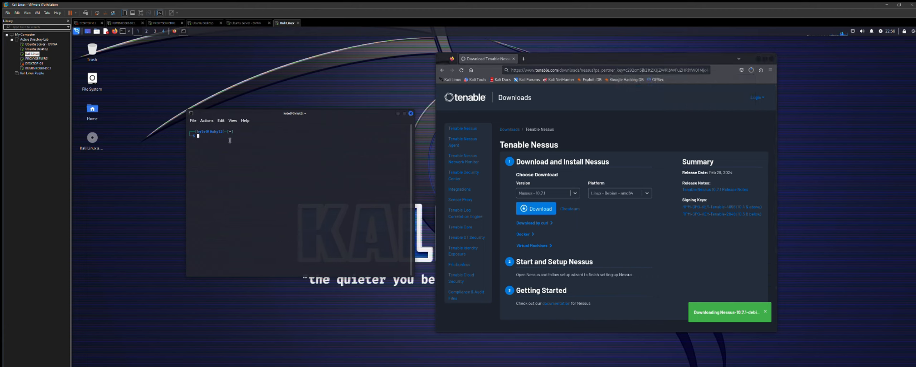
- Move into the Downloads folder and list its files
type("cd Downloads")
key("Return")
type("ls")
key("Return")
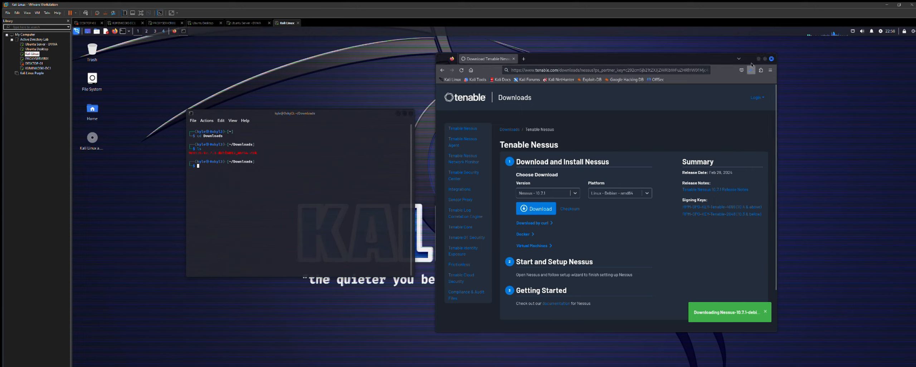
left_click(236, 167)
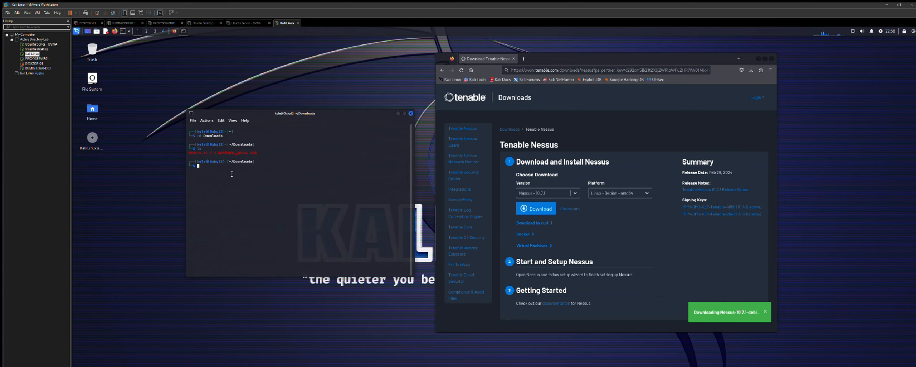
- Install the Nessus .deb package with dpkg -i, rerunning the command with sudo
type("dpkg -i Nes")
key("Tab")
key("Return")
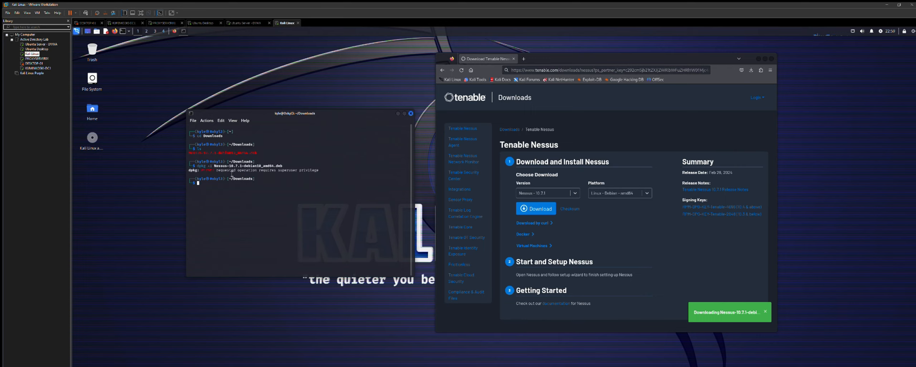
key("Up")
type("sudo")
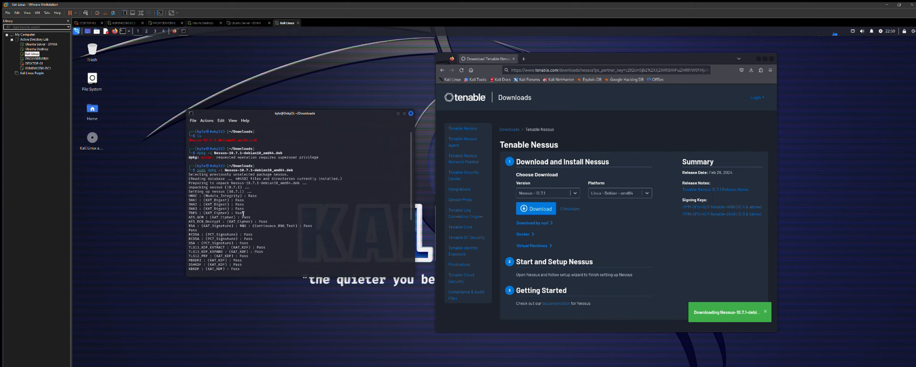
key("ctrl+shift+v")
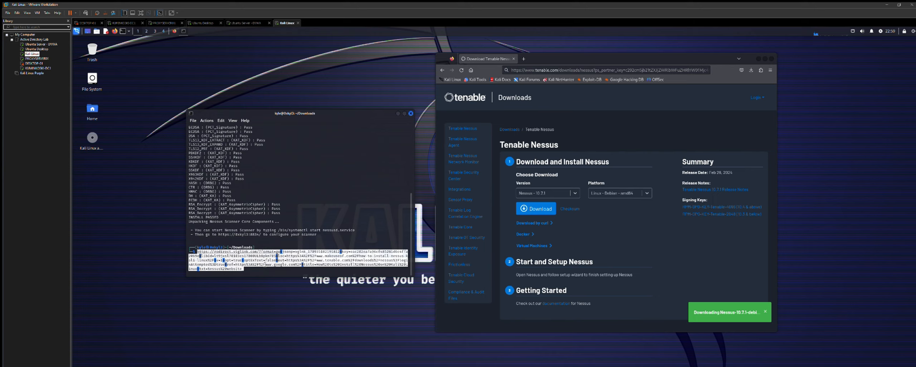
- Clear the command line and run sudo systemctl start nessusd.service
key("ctrl+u")
key("Up")
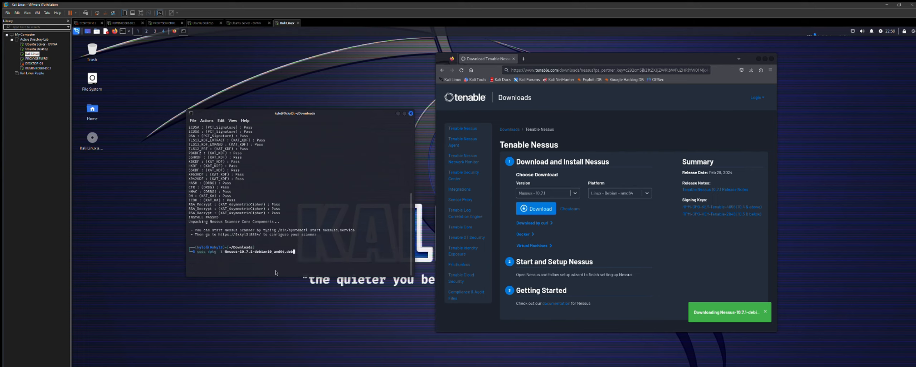
key("Left")
key("Left")
key("Left")
key("Left")
key("Left")
key("Left")
key("Left")
key("Left")
key("Left")
key("Left")
key("Left")
key("Left")
key("Left")
key("Left")
key("Left")
key("Left")
key("Left")
key("Left")
key("Left")
key("Left")
key("ctrl+u")
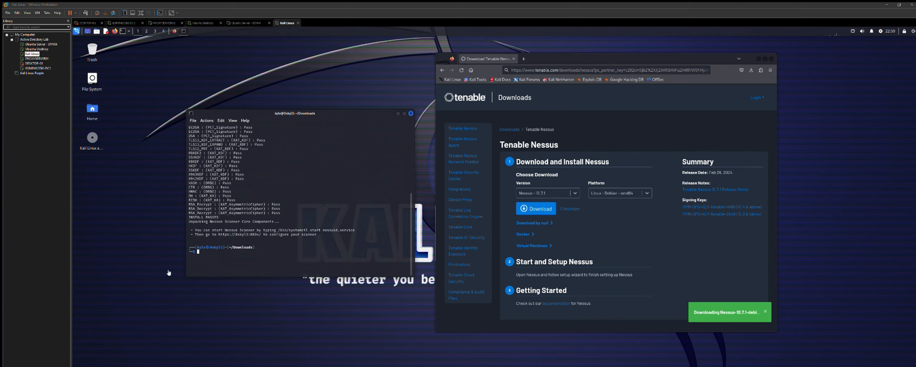
left_click(243, 256)
type("sudo systemctl start nessusd.se")
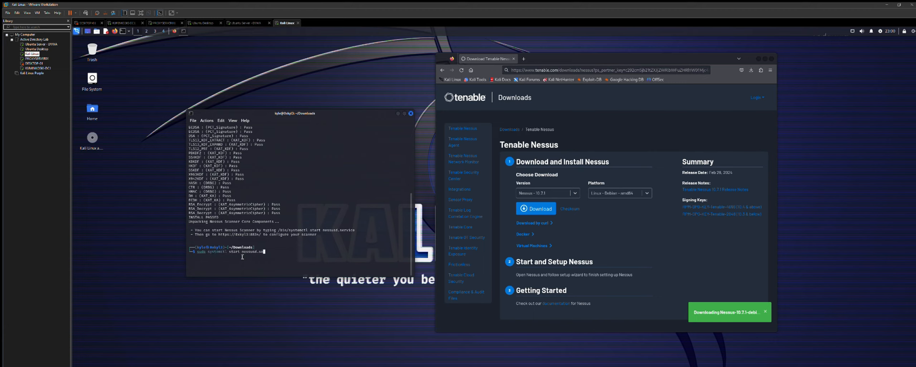
type("rvice")
key("Return")
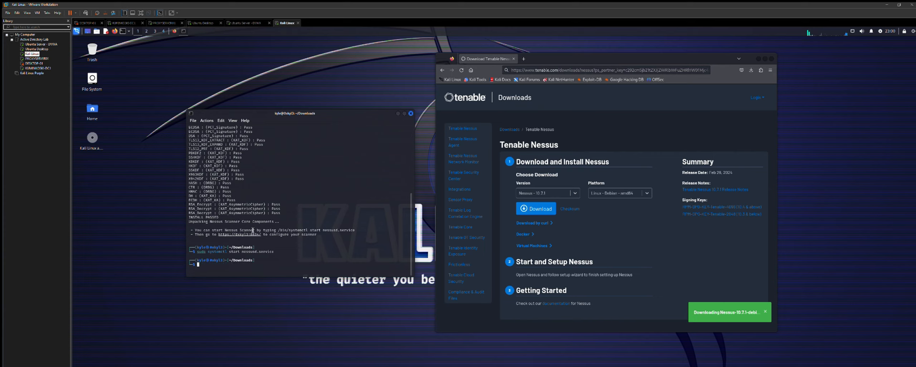
- Open the Nessus setup URL in Firefox and close the Tenable downloads tab
right_click(246, 228)
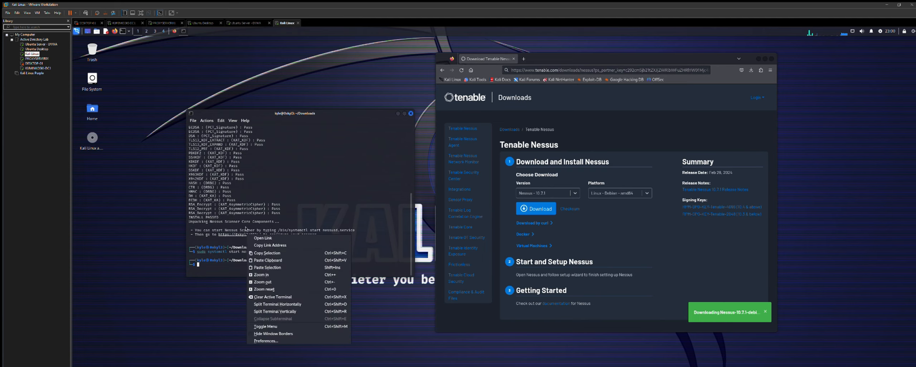
left_click(263, 237)
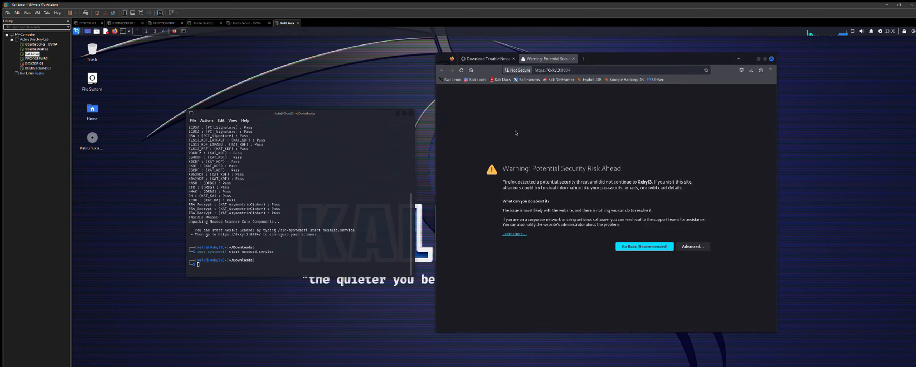
left_click(514, 59)
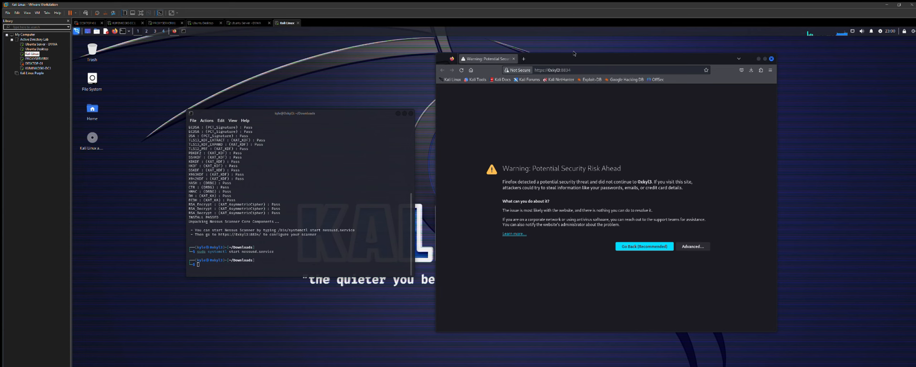
- Accept the self-signed certificate risk to reach the Nessus login page on port 8834
left_click_drag(574, 54, 564, 53)
left_click_drag(383, 112, 329, 112)
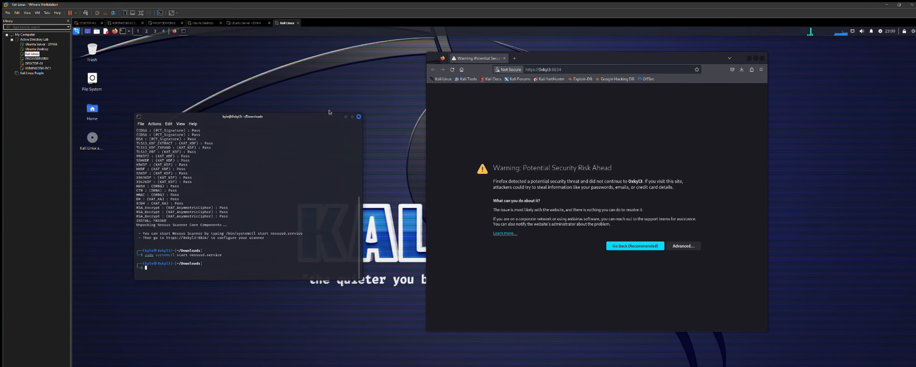
left_click_drag(557, 52, 525, 56)
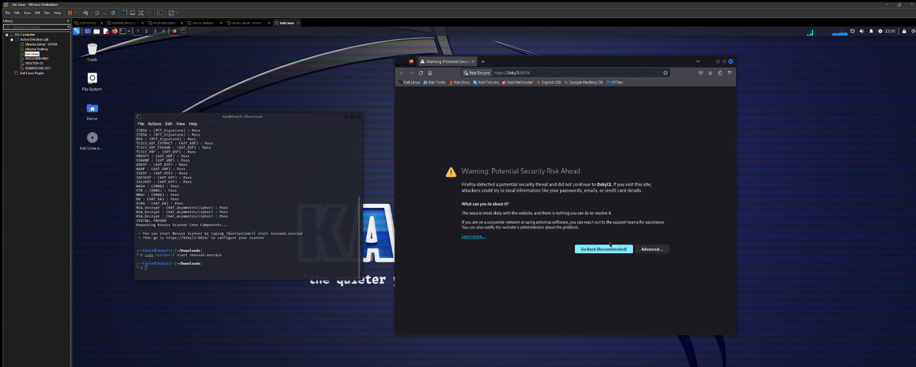
left_click(651, 248)
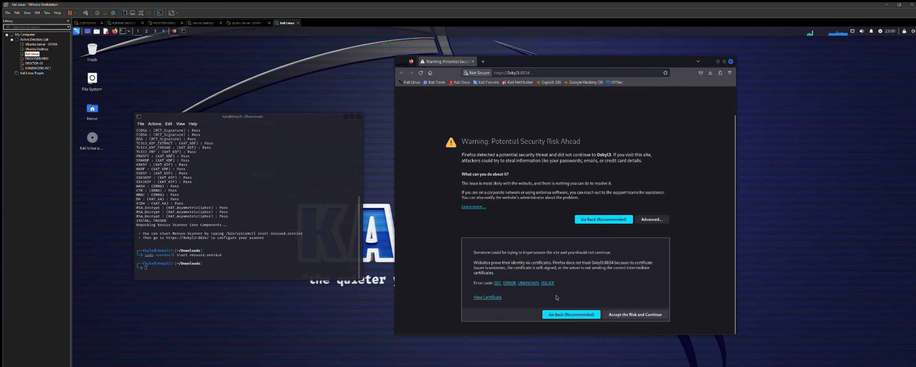
left_click(635, 314)
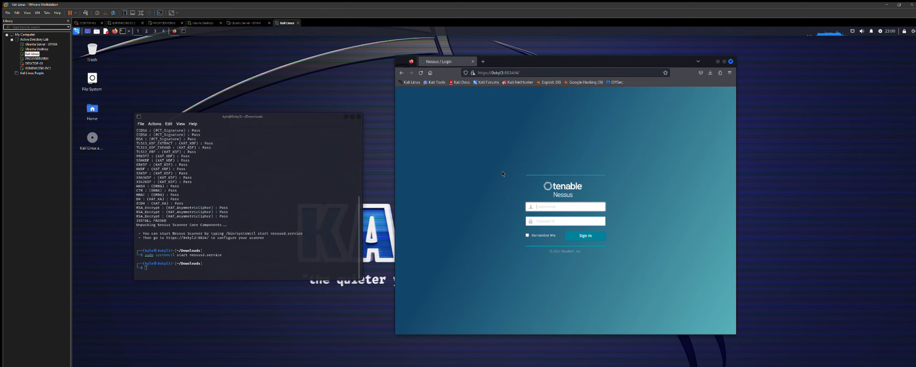
- Shift the Nessus login window slightly to the left
left_click_drag(515, 64, 506, 63)
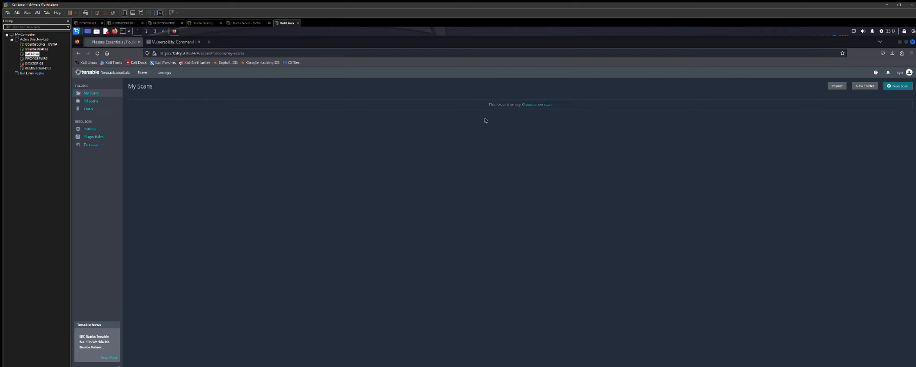
- Browse All Scans, Trash, My Scans, Policies and Plugin Rules, then switch to the DVWA tab
left_click(94, 97)
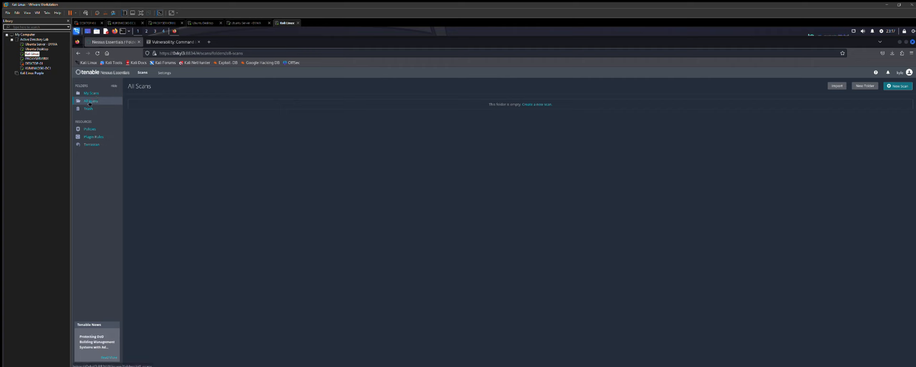
left_click(105, 108)
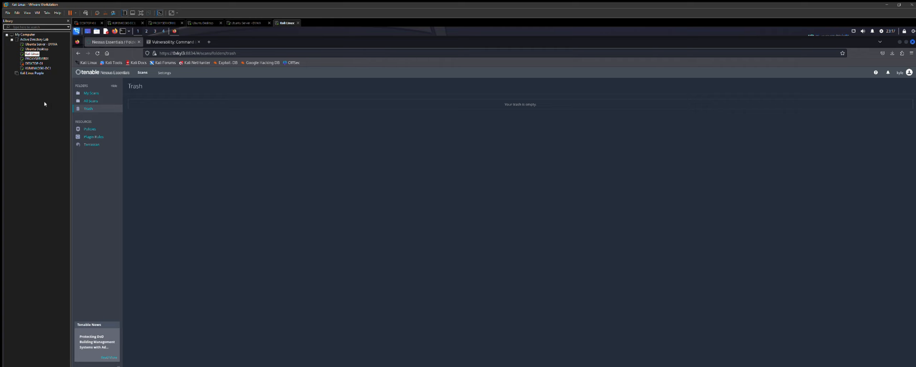
left_click(92, 93)
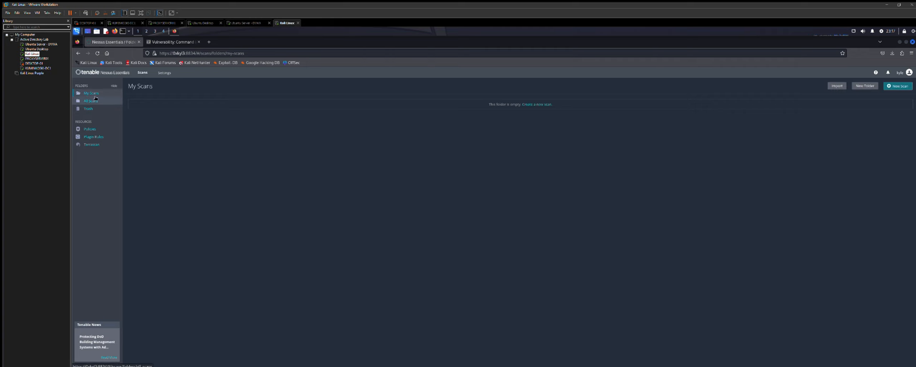
left_click(89, 129)
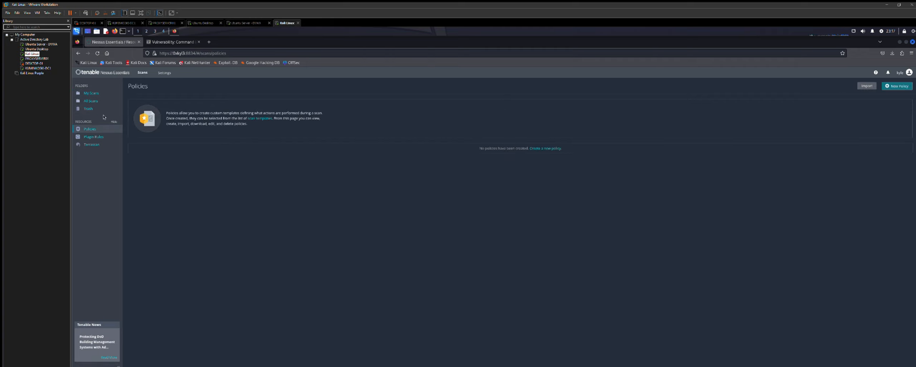
left_click(98, 135)
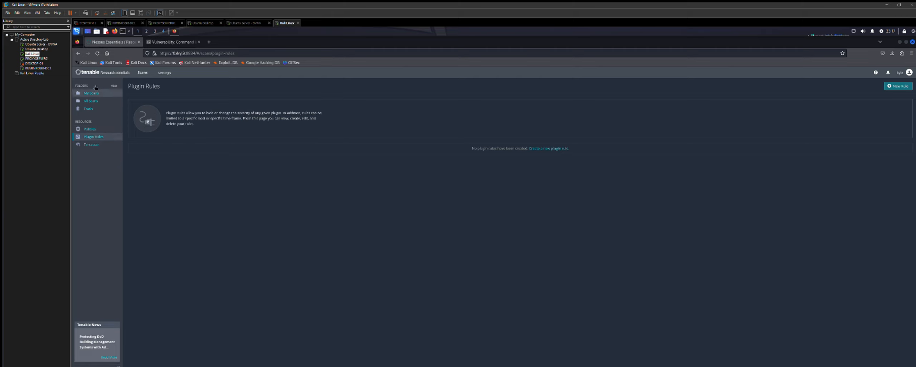
left_click(93, 92)
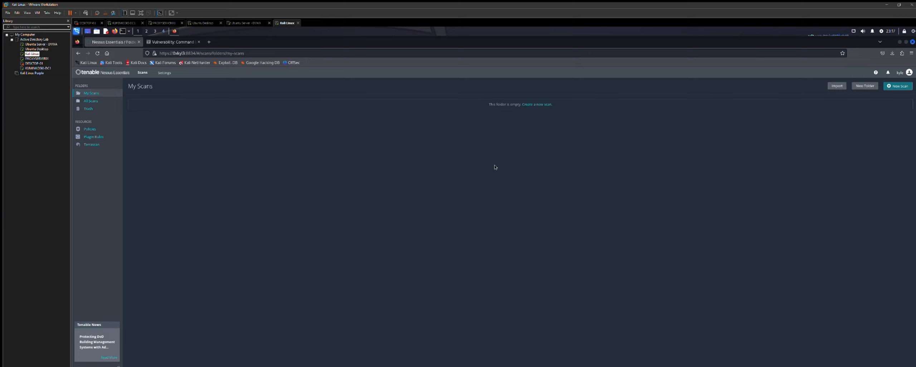
left_click(181, 41)
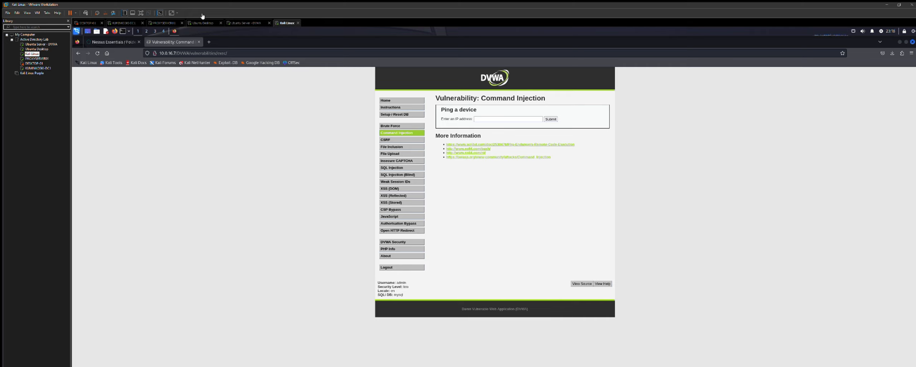
- Bring up the Ubuntu Server - DVWA virtual machine in VMware Workstation
left_click(244, 22)
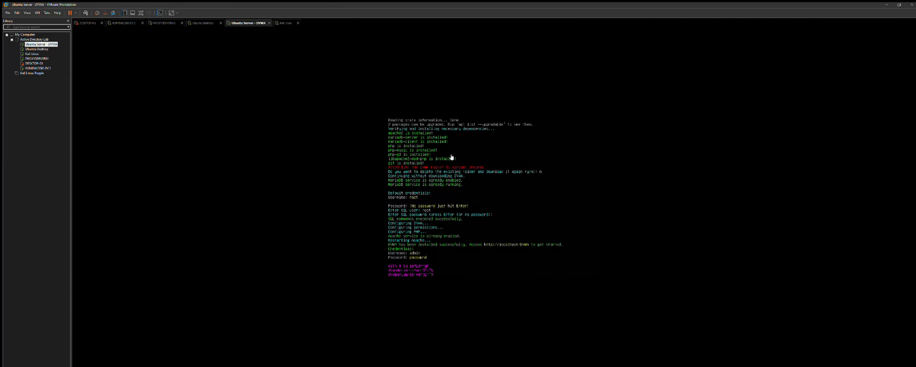
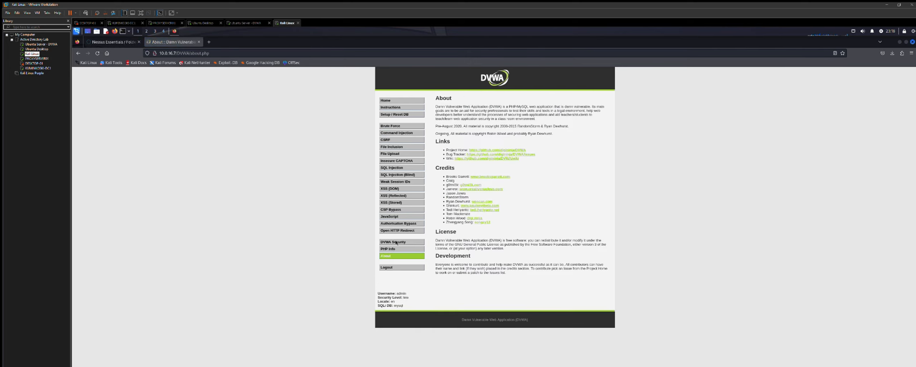
- Open DVWA Security and read the Low, Medium, High and Impossible level descriptions
left_click(397, 242)
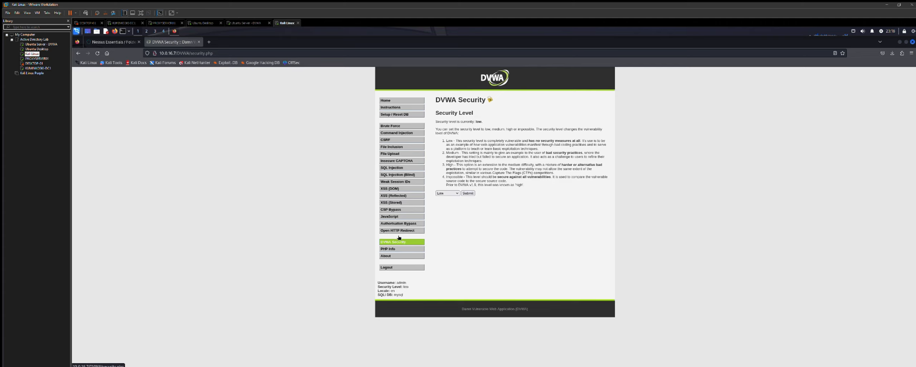
left_click_drag(459, 137, 475, 145)
left_click(435, 140)
left_click_drag(446, 165, 555, 166)
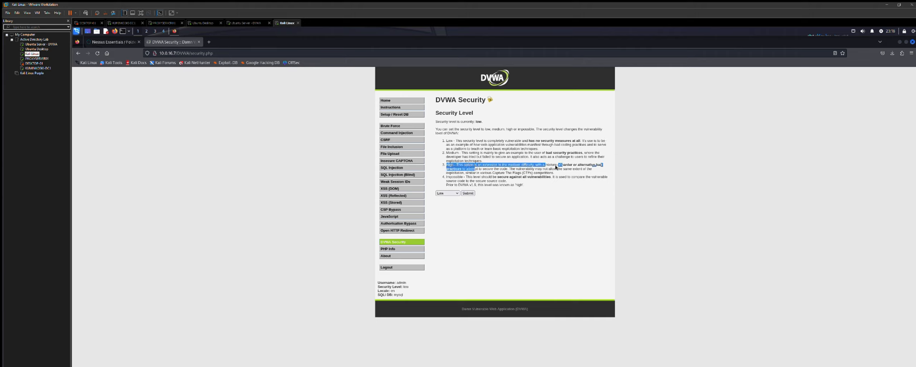
left_click(562, 176)
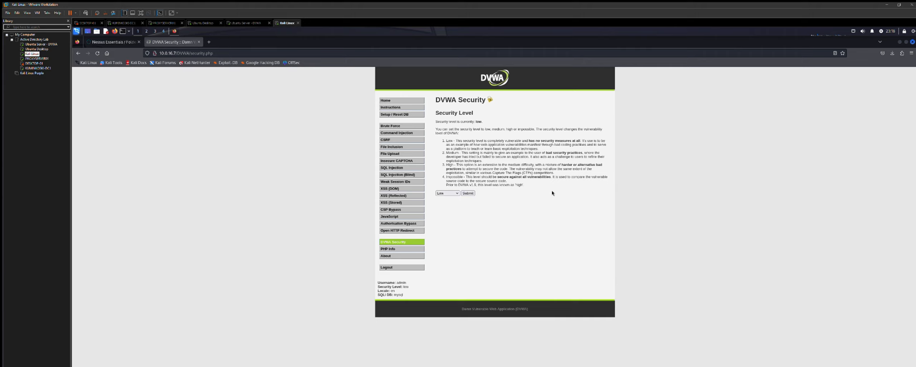
left_click_drag(495, 173, 542, 172)
left_click(537, 183)
- Submit Low as the DVWA security level
left_click(454, 192)
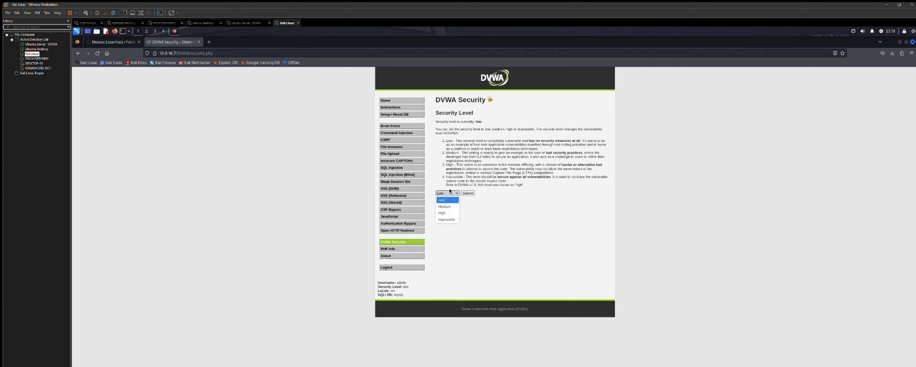
left_click(453, 193)
left_click(468, 193)
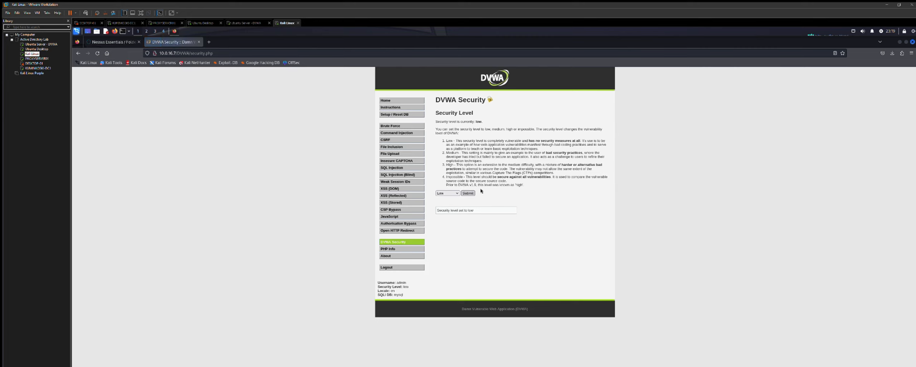
- Tour DVWA's Brute Force through SQL Injection pages, return Home, then go to Nessus
left_click(394, 125)
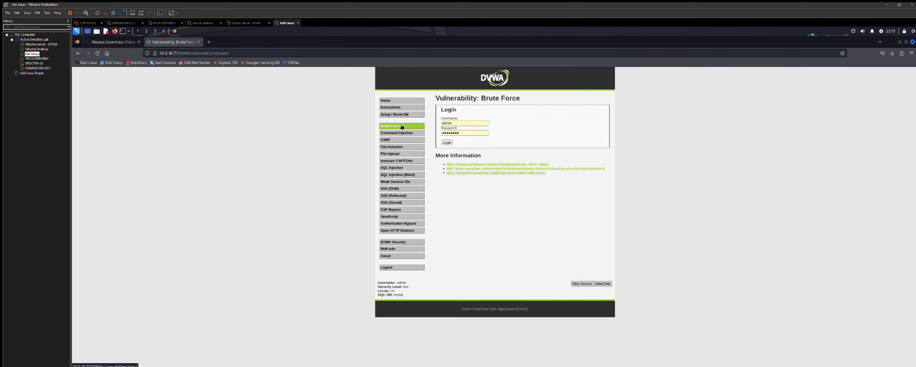
left_click(390, 134)
left_click(390, 139)
left_click(391, 146)
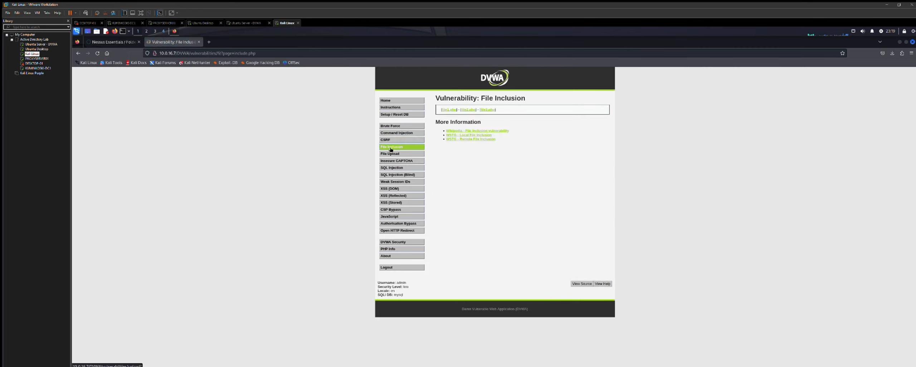
left_click(394, 154)
left_click(394, 160)
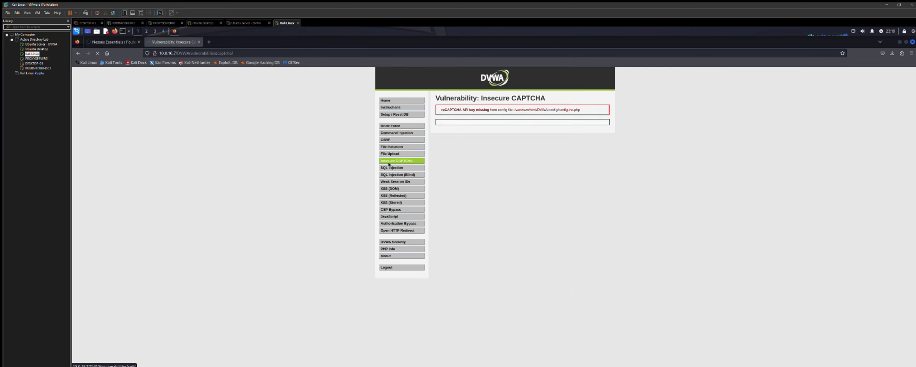
left_click(391, 167)
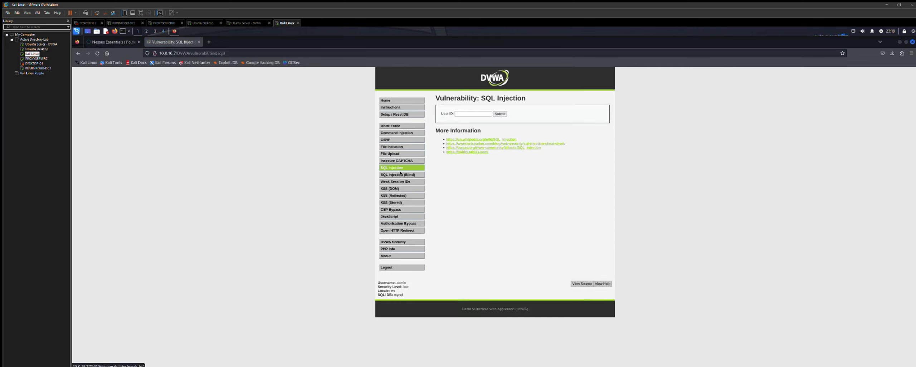
left_click(389, 100)
left_click(113, 41)
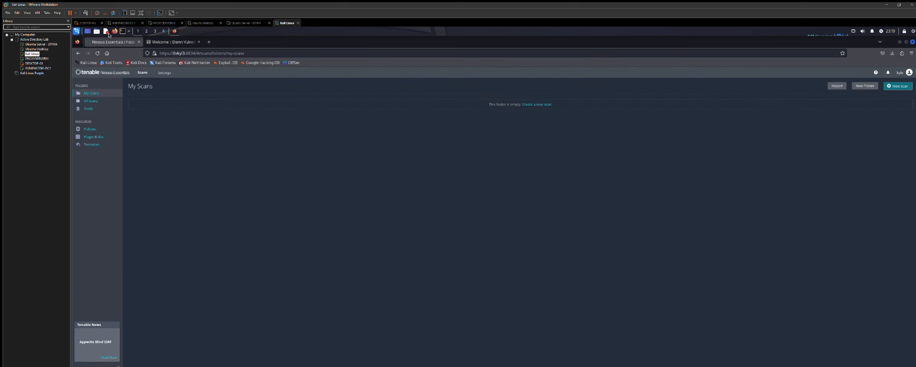
- Reach the Scan Templates gallery through New Scan after a detour back to the scans list
left_click(541, 104)
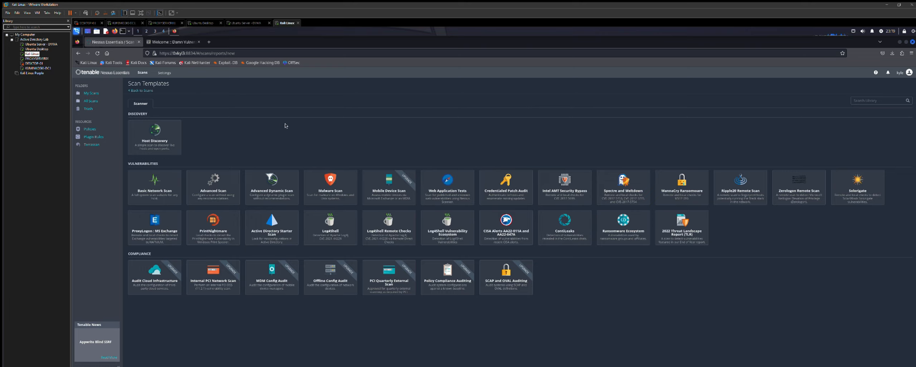
left_click(140, 91)
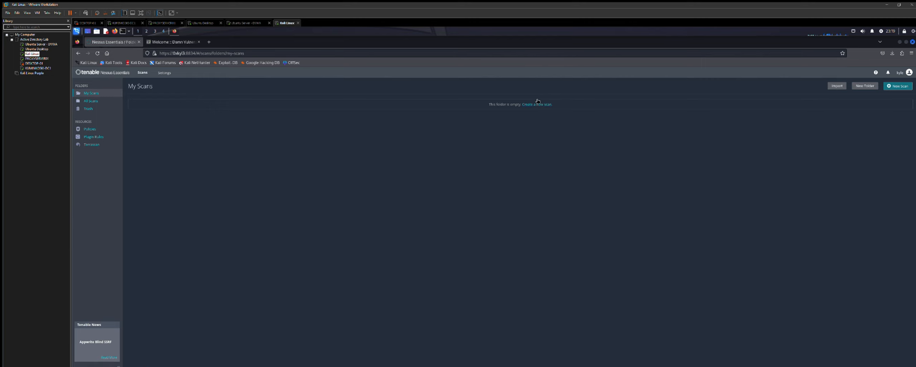
left_click(895, 85)
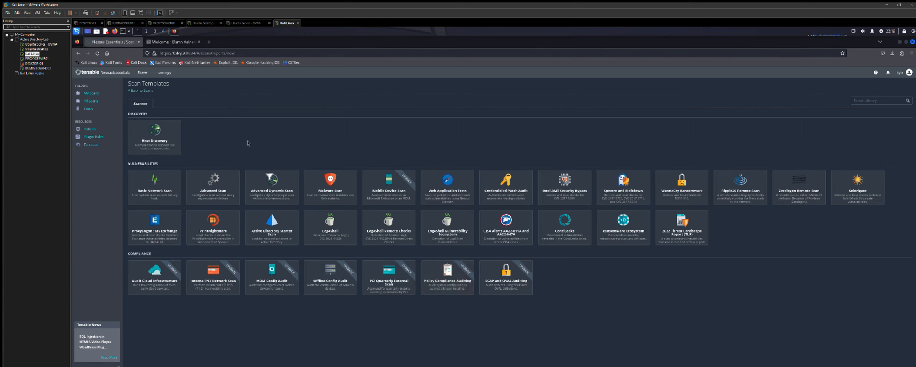
- Create a Basic Network Scan 'Subnet 16 Scan' targeting 10.0.16.0/24, describing the internal domain network
left_click(161, 181)
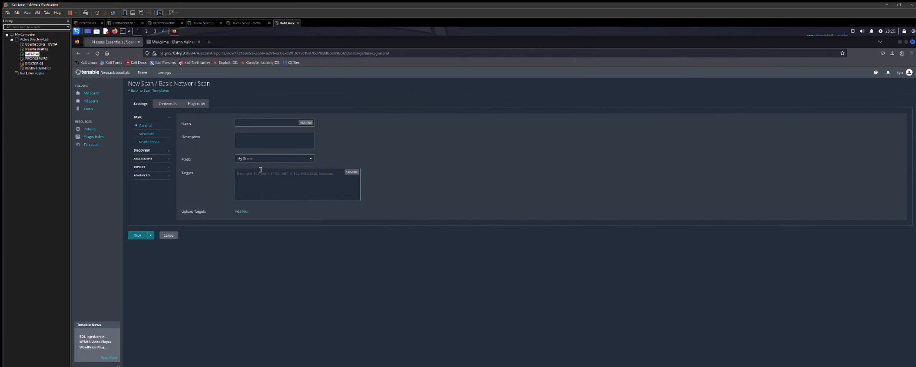
type("10")
type(".0.16.0/24")
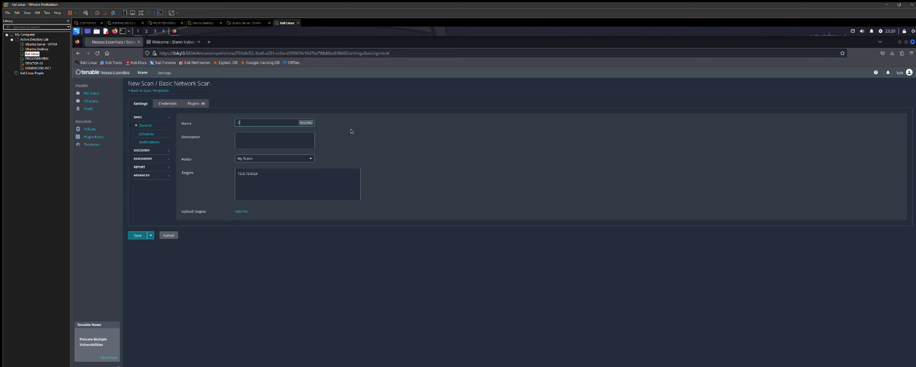
type("Lan")
type(" Sub")
key("BackSpace")
key("BackSpace")
key("BackSpace")
key("BackSpace")
type("Subnet 16 Scan")
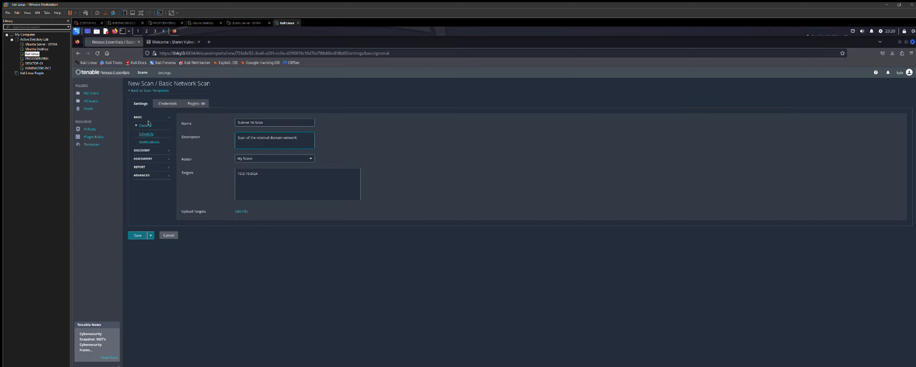
- Check the schedule (frequency Once) and notification options, leaving scheduling disabled
left_click(147, 134)
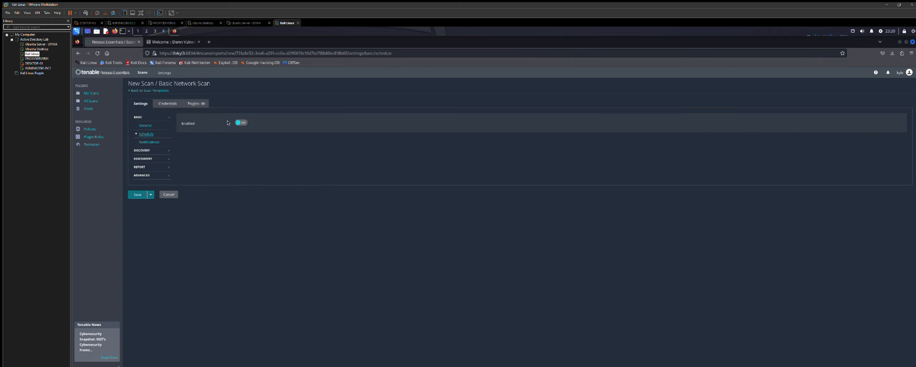
left_click(240, 122)
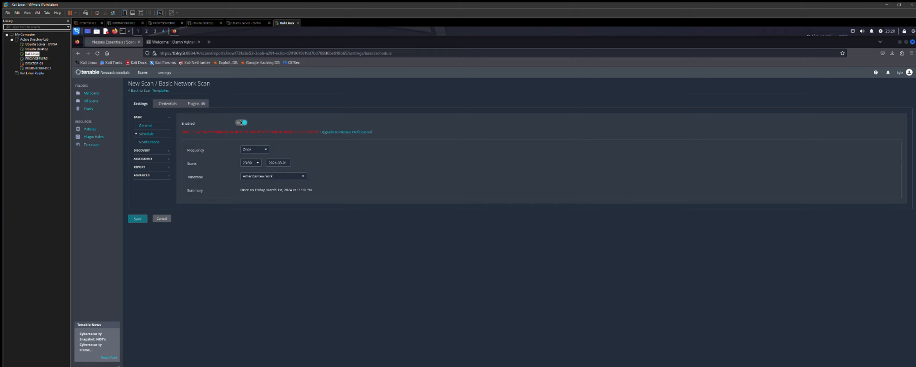
left_click(263, 149)
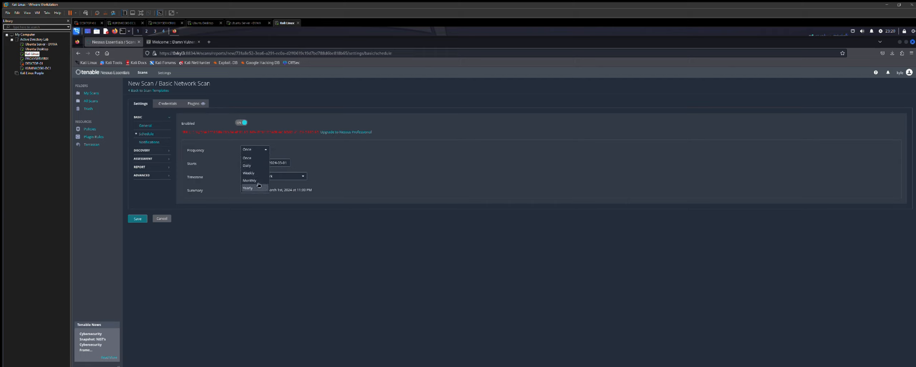
left_click(247, 157)
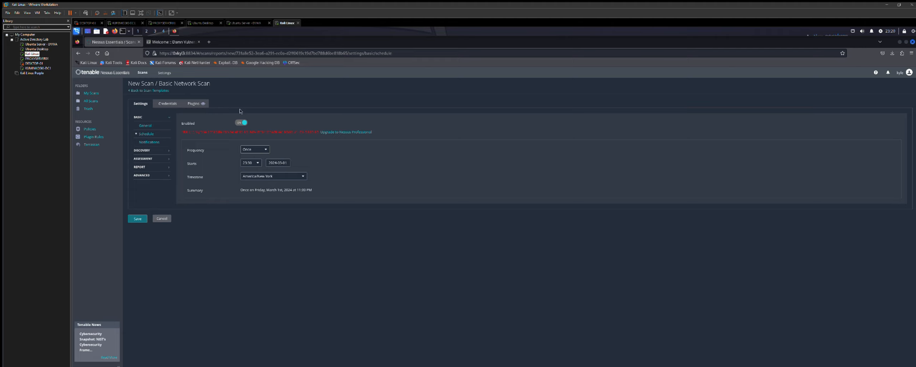
left_click(242, 122)
left_click(150, 141)
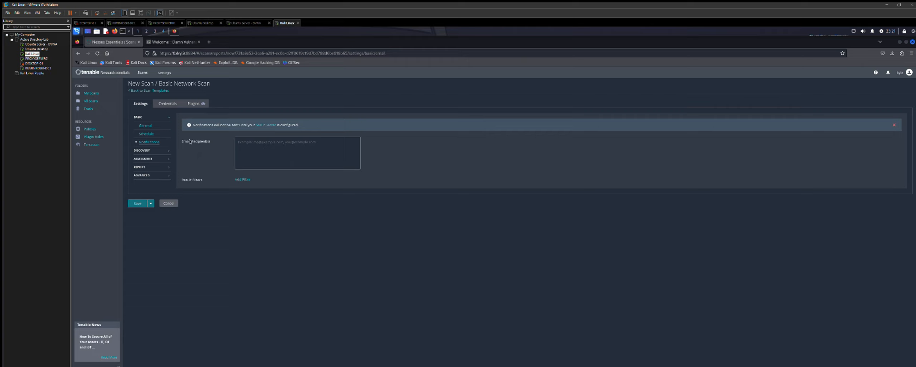
left_click(158, 149)
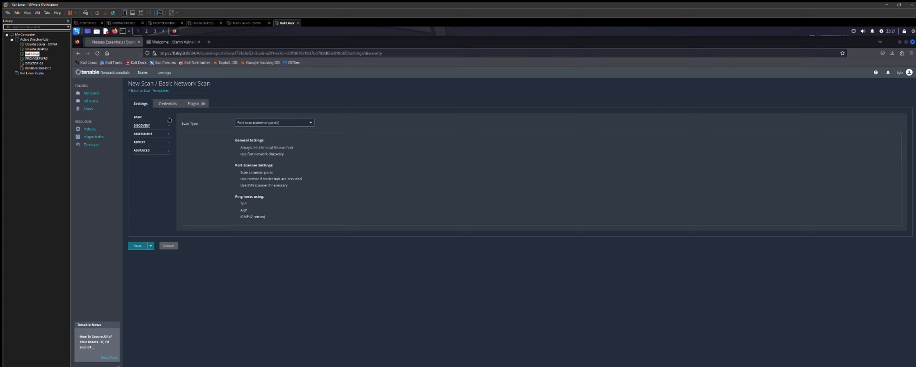
- Set the discovery scan type to Custom and review the Host Discovery options
left_click(310, 122)
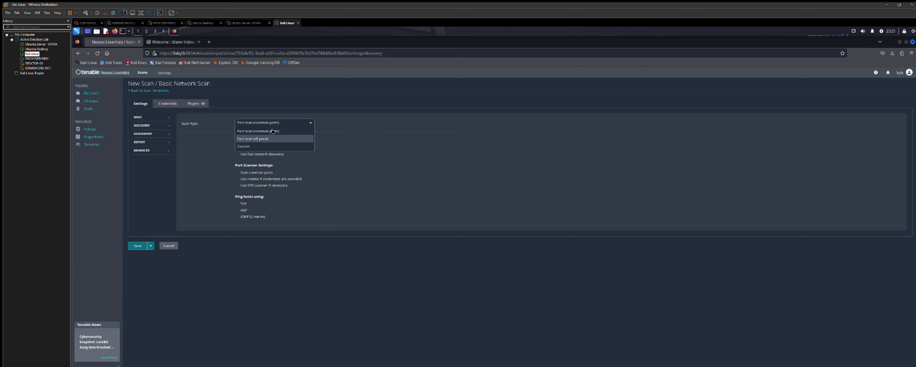
left_click(262, 146)
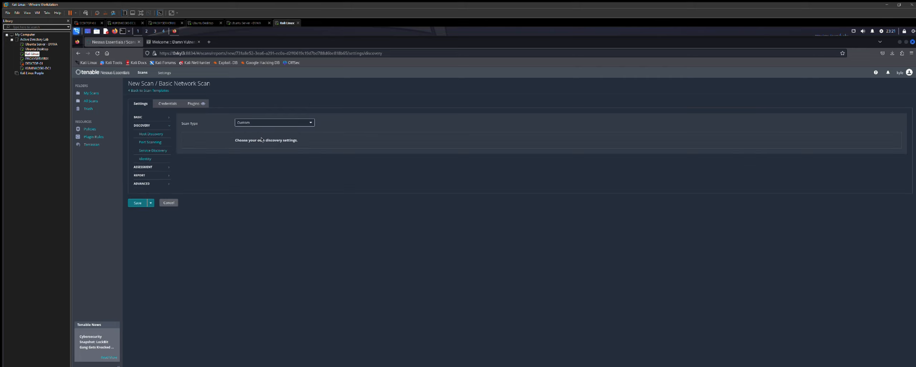
left_click(157, 131)
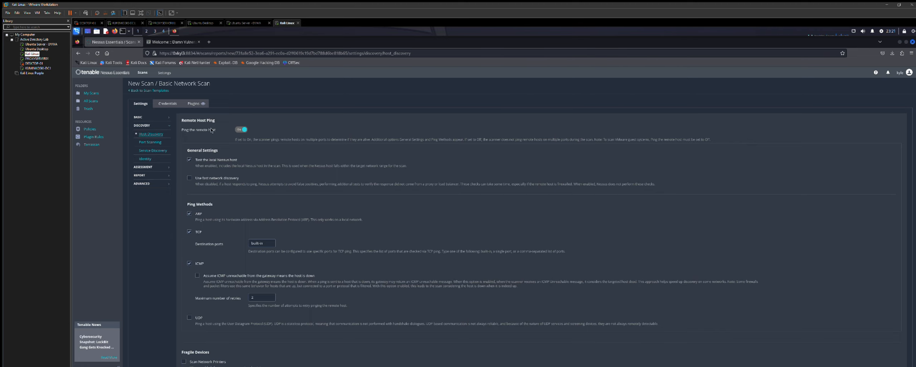
scroll(256, 147, "down", 2)
scroll(256, 147, "down", 3)
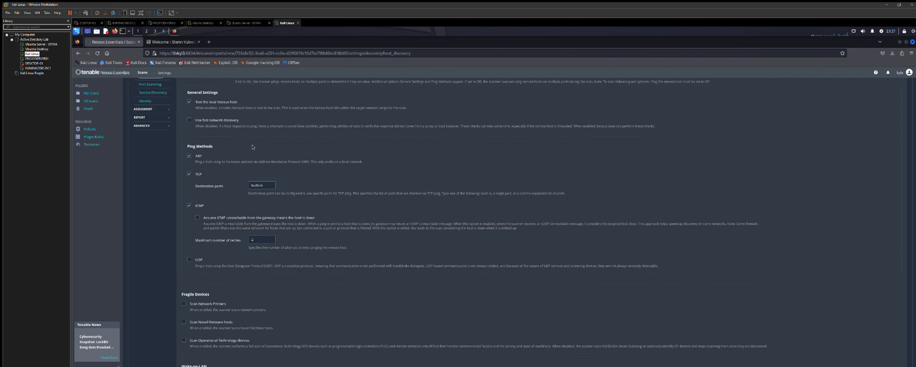
scroll(251, 146, "down", 3)
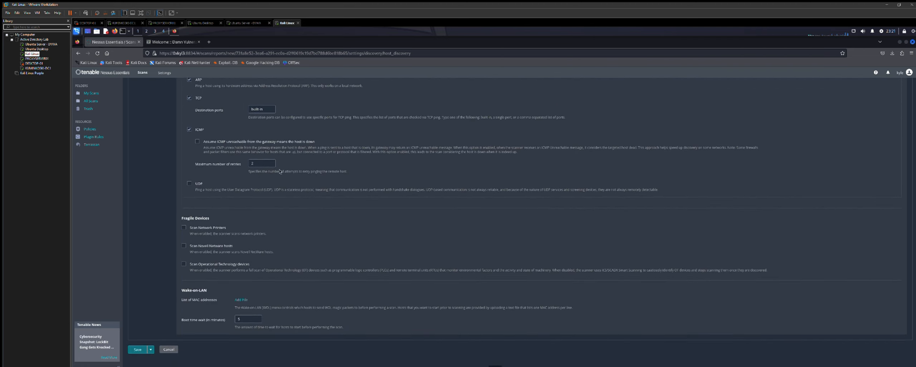
scroll(287, 177, "up", 3)
scroll(283, 176, "up", 2)
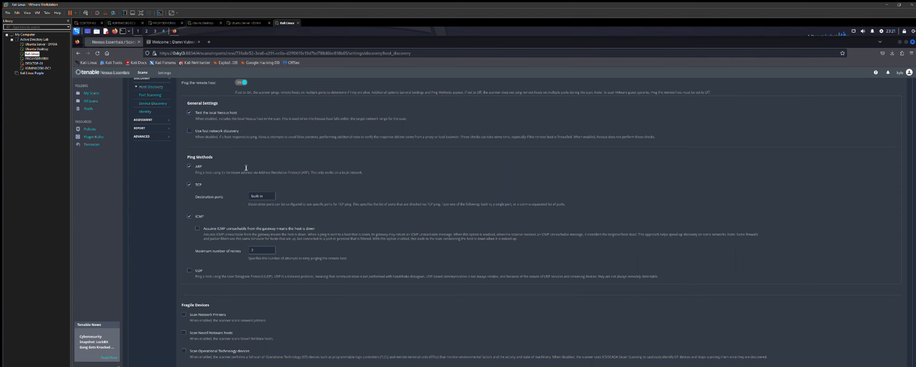
scroll(283, 177, "up", 2)
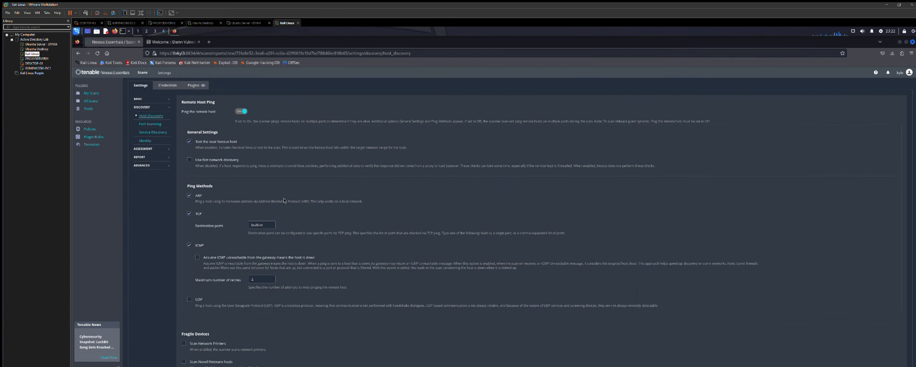
- Uncheck ARP as a ping method, keeping TCP and ICMP enabled
left_click(189, 195)
left_click(189, 214)
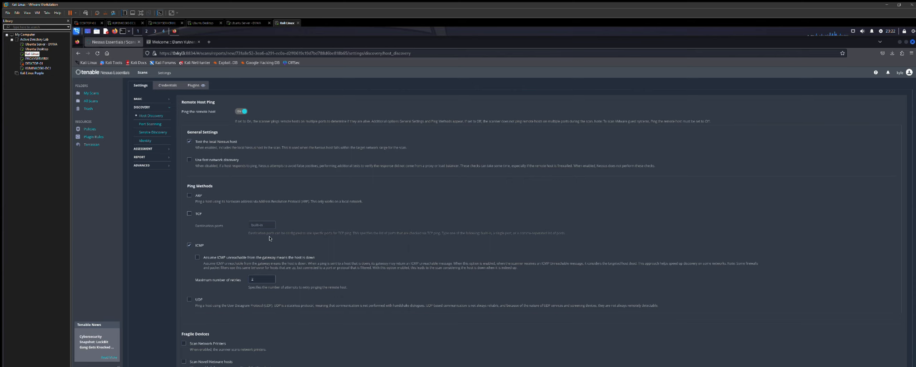
scroll(269, 238, "down", 1)
left_click(190, 184)
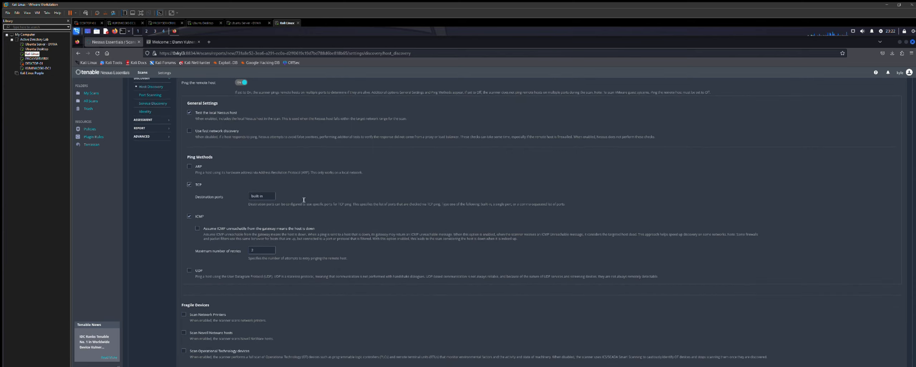
scroll(270, 240, "down", 3)
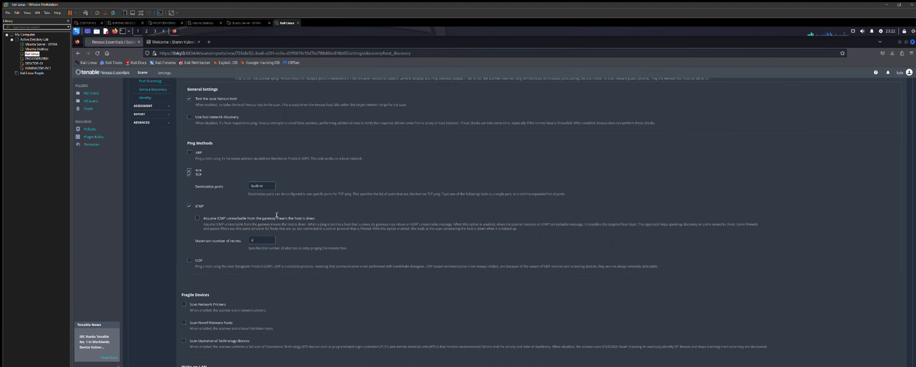
scroll(270, 240, "down", 1)
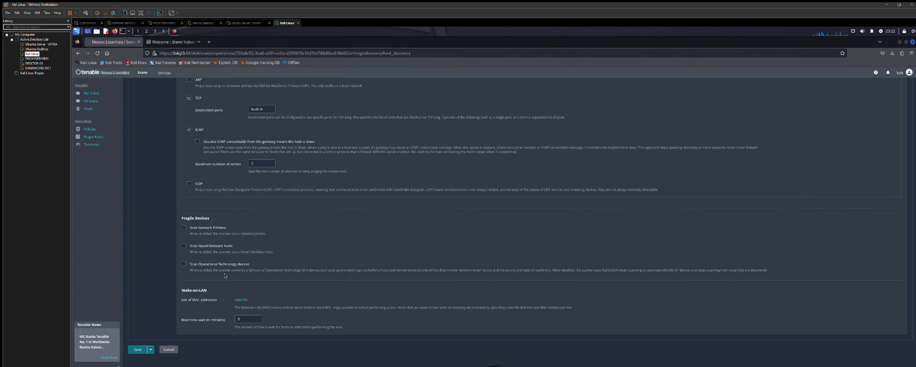
scroll(231, 289, "up", 3)
scroll(230, 289, "up", 1)
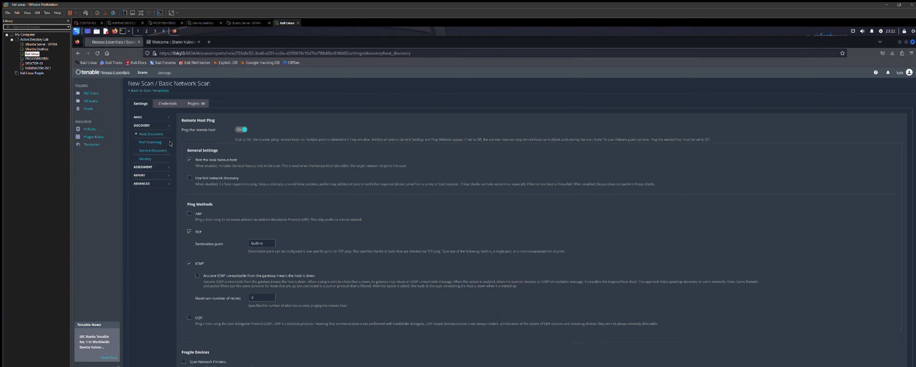
- Turn off SSH (netstat) port enumeration in Port Scanning
left_click(150, 141)
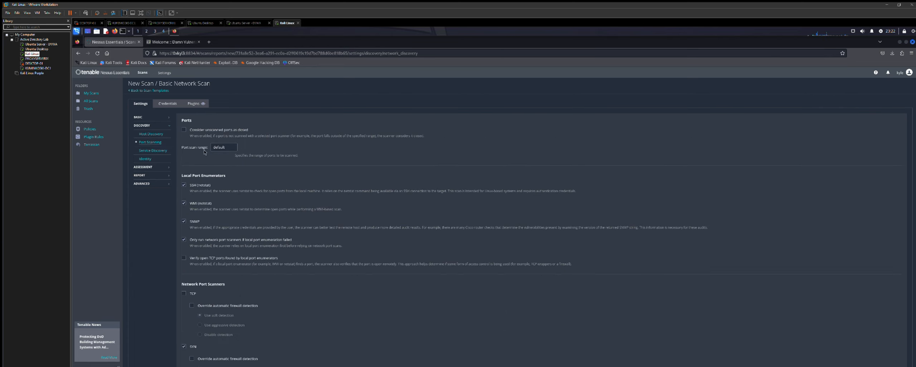
scroll(204, 147, "down", 1)
scroll(203, 143, "up", 1)
scroll(231, 149, "down", 1)
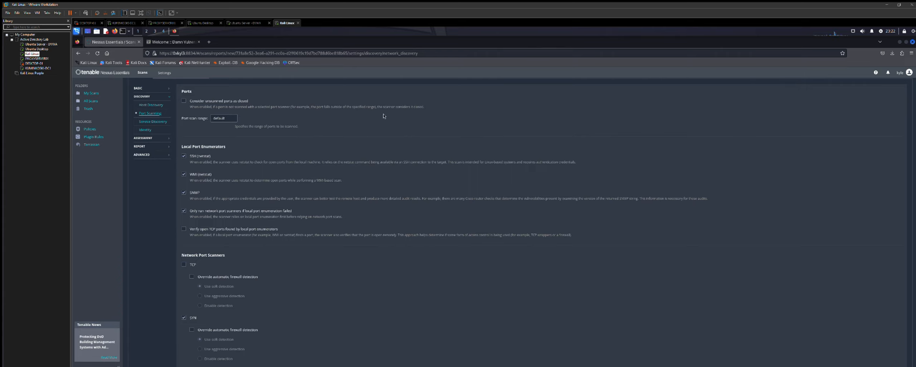
scroll(378, 117, "up", 2)
scroll(238, 119, "down", 4)
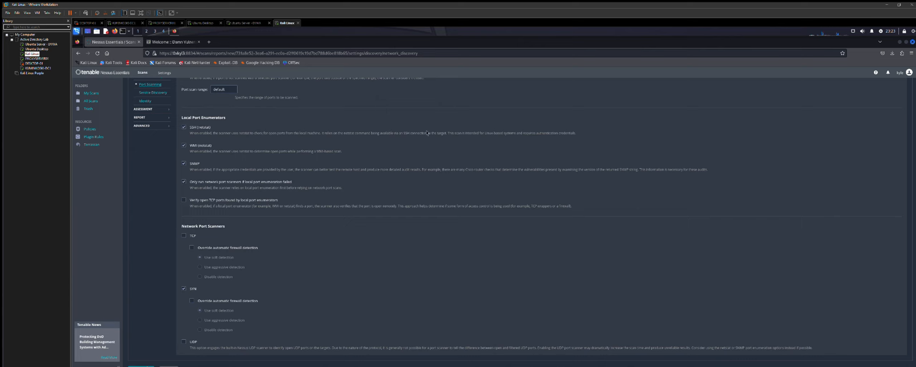
left_click(184, 124)
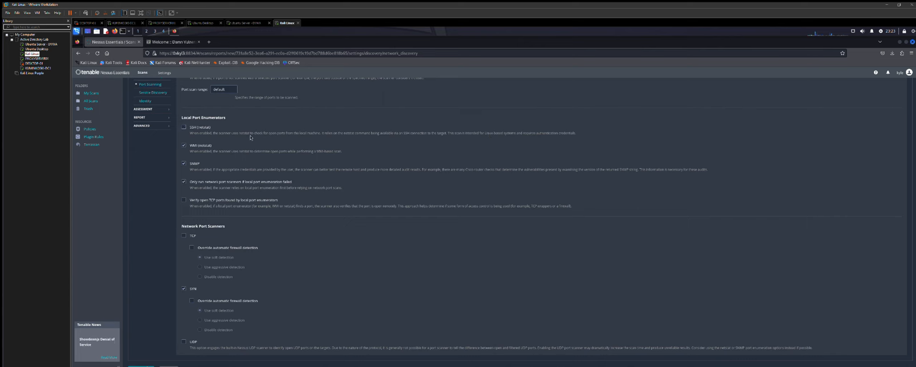
- Override firewall detection for the TCP and SYN scanners, setting both to Disable detection
scroll(240, 132, "down", 1)
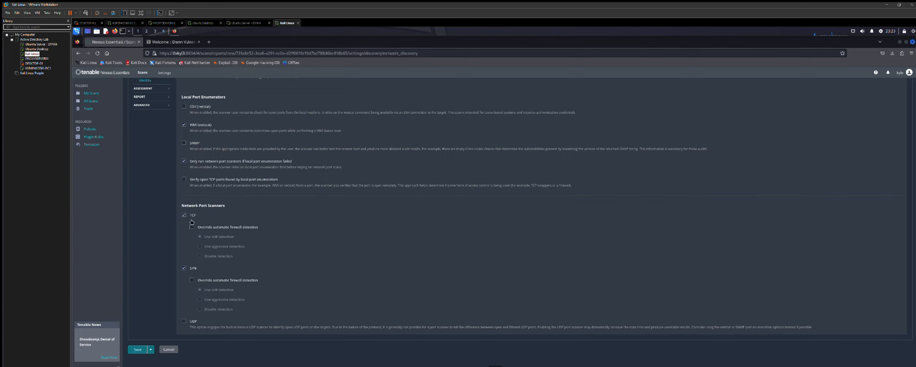
left_click(192, 226)
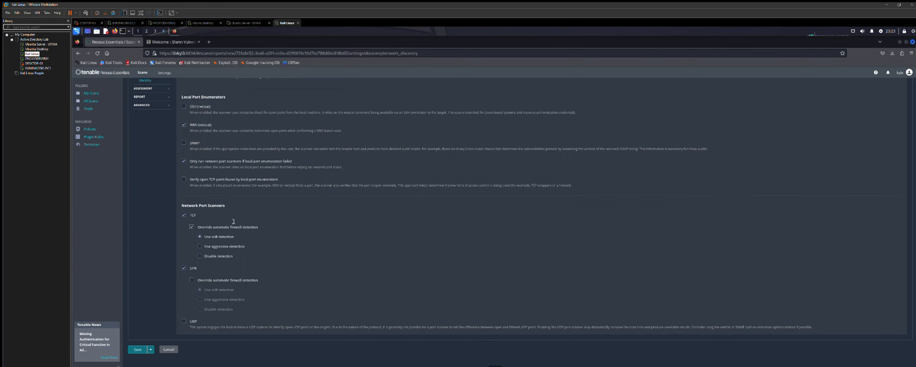
left_click(200, 255)
left_click(192, 280)
left_click(200, 308)
scroll(336, 274, "up", 3)
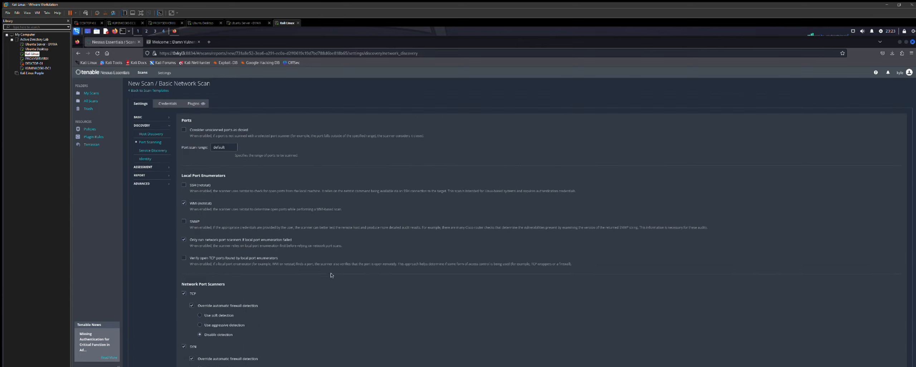
- Enable Collect Identity Data from Active Directory under Service Discovery > Identity
left_click(153, 150)
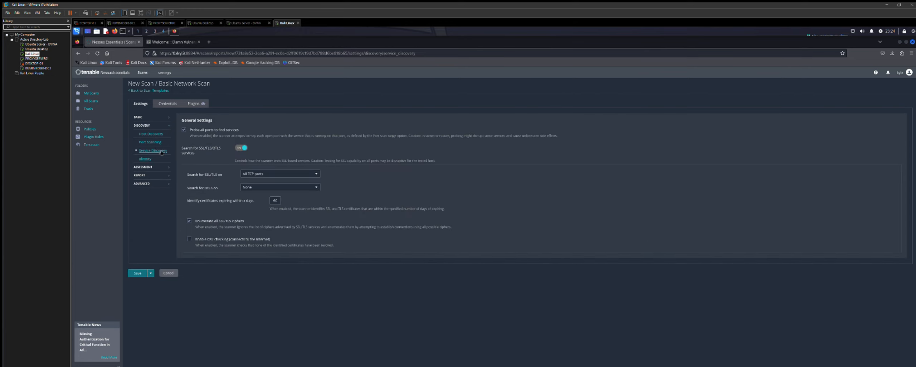
left_click(145, 158)
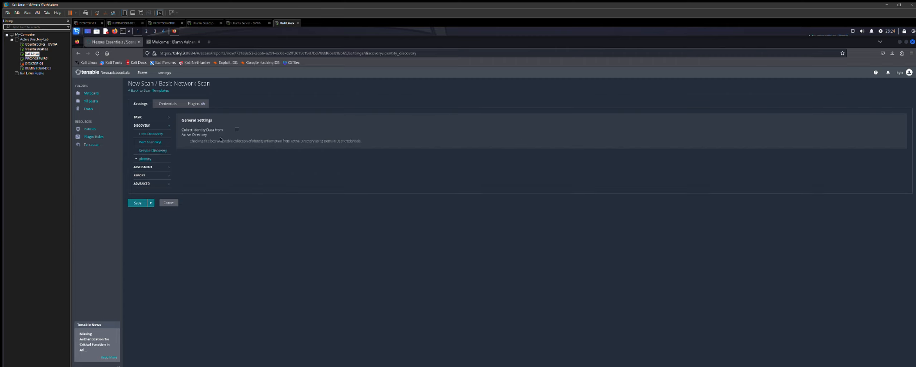
left_click(237, 128)
left_click(154, 166)
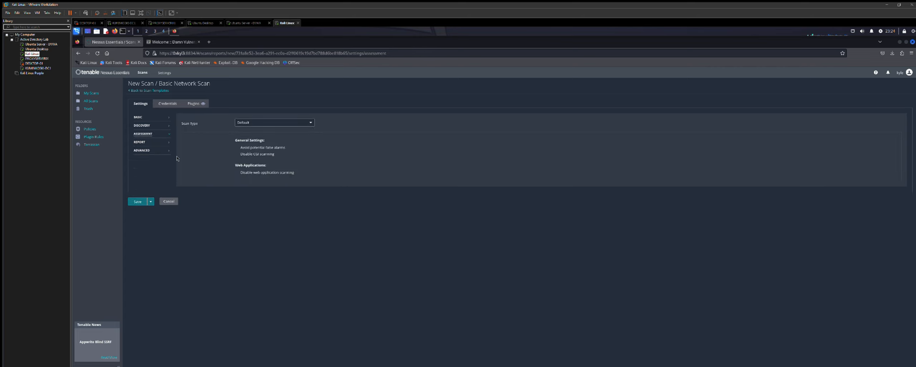
- Keep Default assessment type and override report verbosity to report as much information as possible
left_click(265, 122)
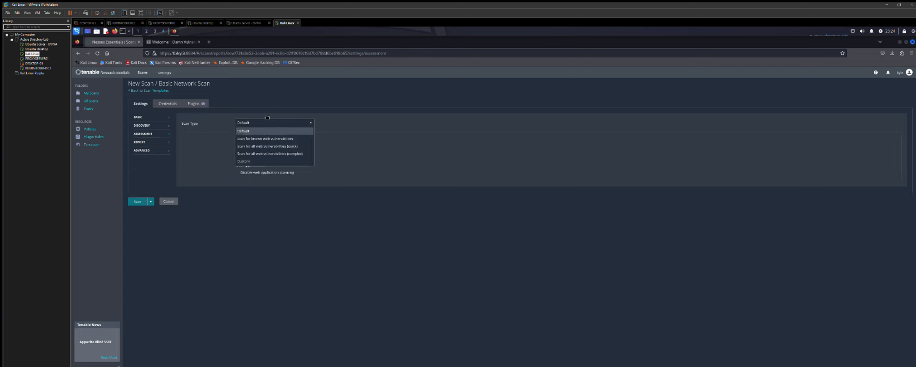
left_click(261, 125)
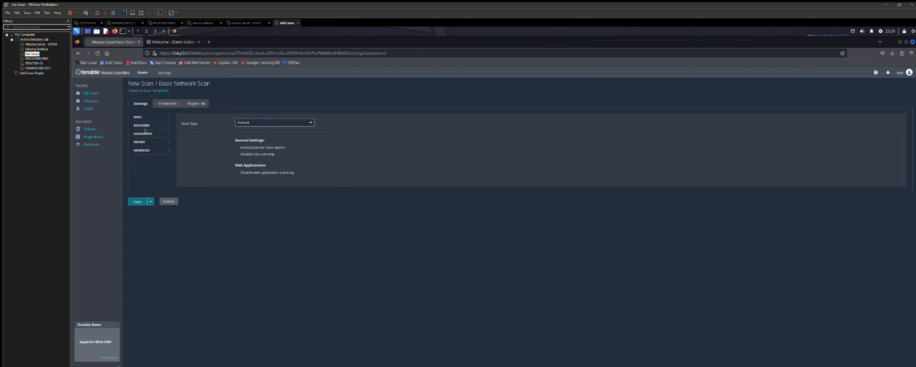
left_click(143, 140)
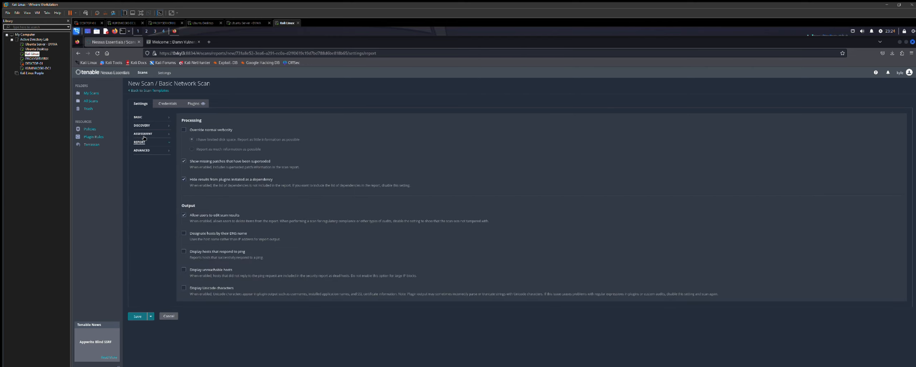
left_click(184, 129)
left_click(191, 149)
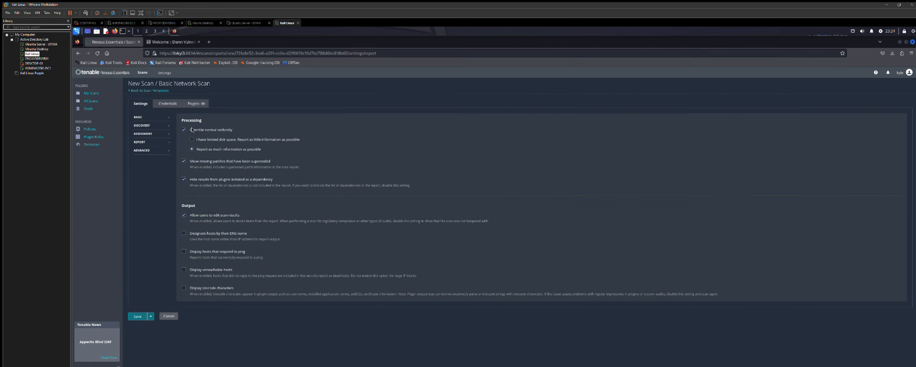
left_click(183, 128)
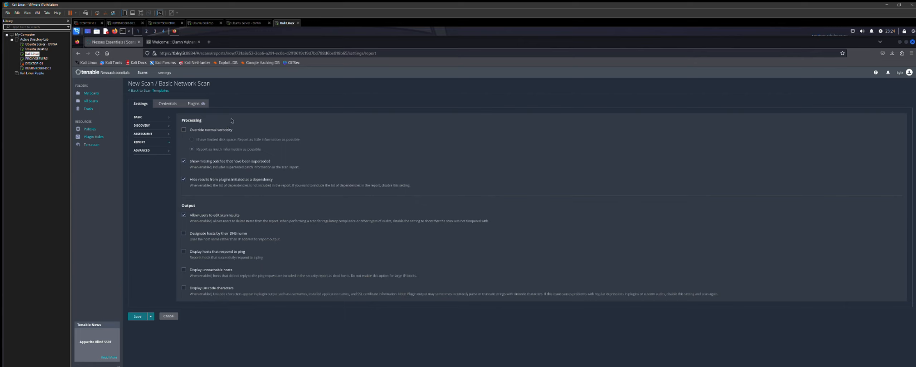
left_click(184, 129)
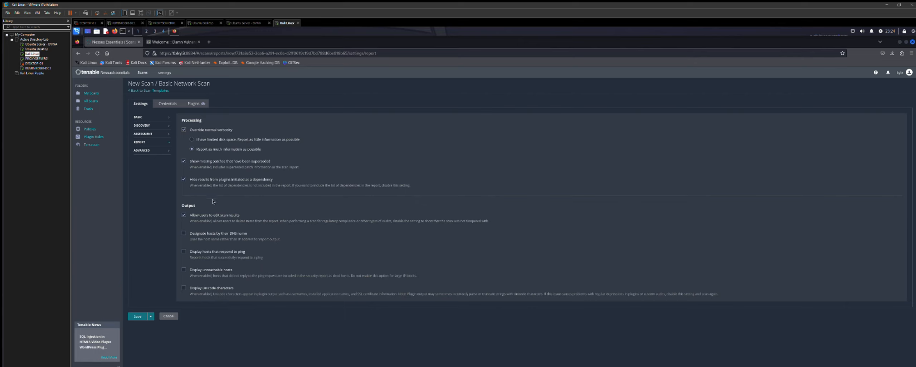
- Show ping-responding hosts and unreachable hosts in the report
left_click(184, 250)
left_click(184, 268)
left_click(150, 147)
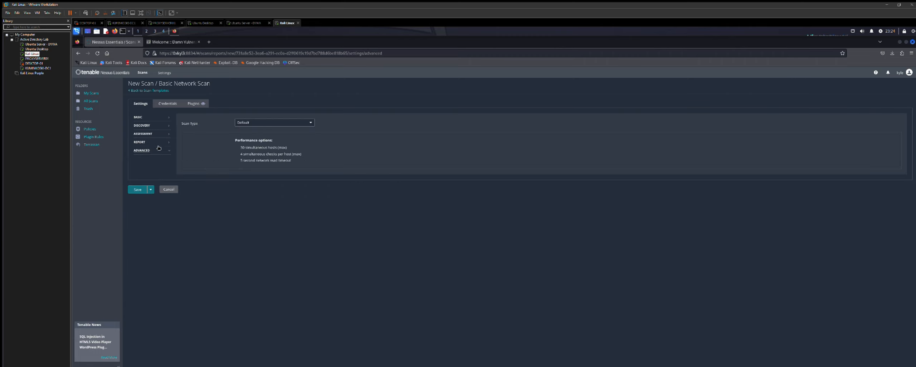
- Leave the advanced scan type at Default and add a Windows credential to the scan
left_click(283, 121)
left_click(285, 119)
left_click(168, 103)
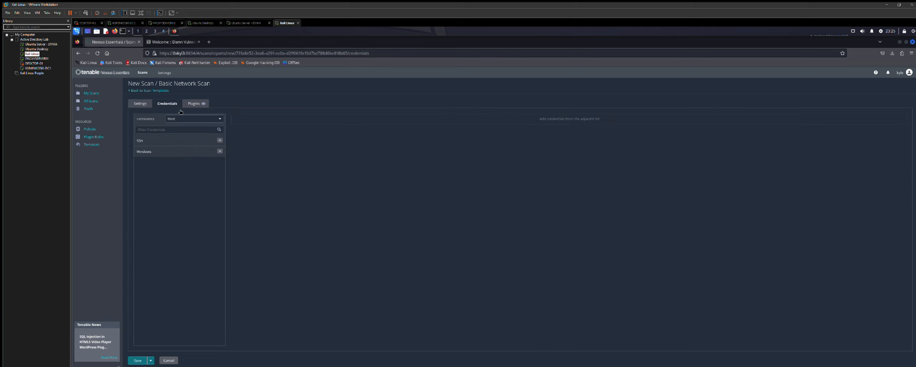
left_click(205, 149)
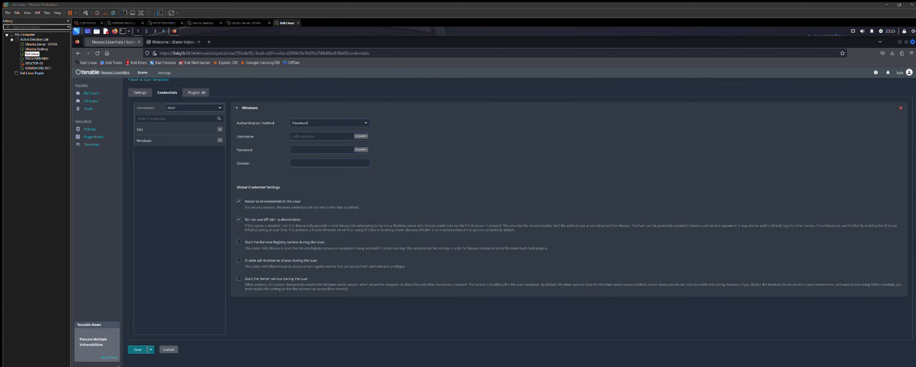
- Enter the Windows account username and paste its saved password, then save the Subnet 16 Scan
left_click(311, 133)
left_click(320, 150)
key("ctrl+v")
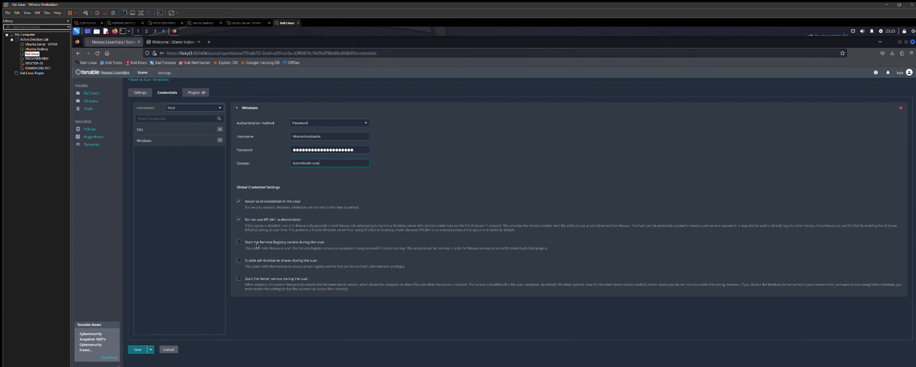
left_click(138, 348)
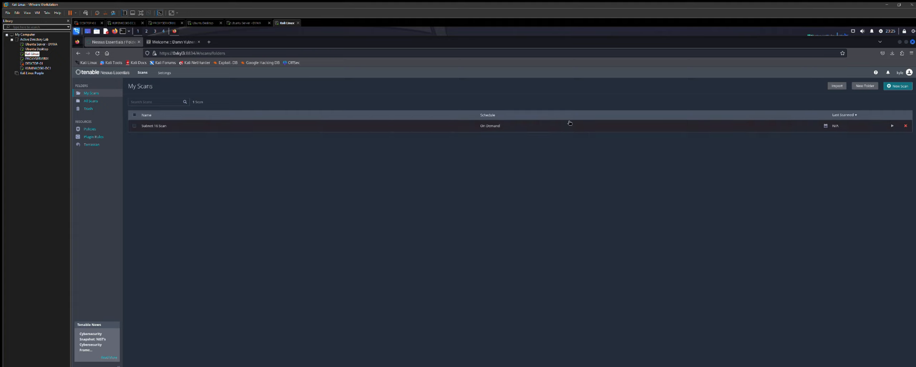
- Launch the Subnet 16 Scan and start a Web Application Tests scan targeting 10.0.16
left_click(893, 125)
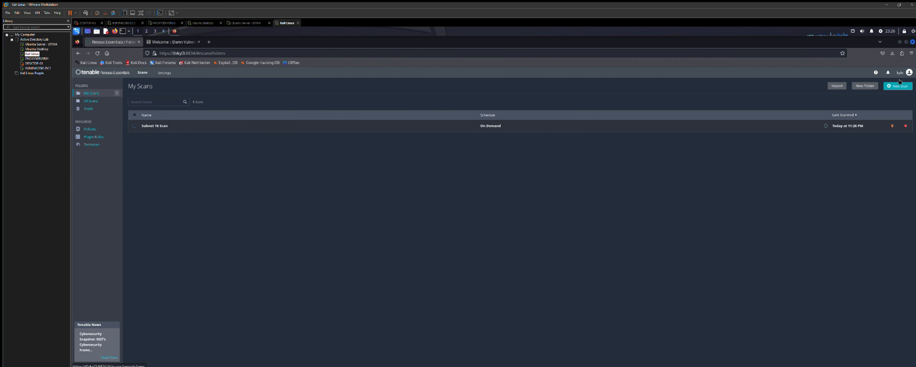
left_click(899, 85)
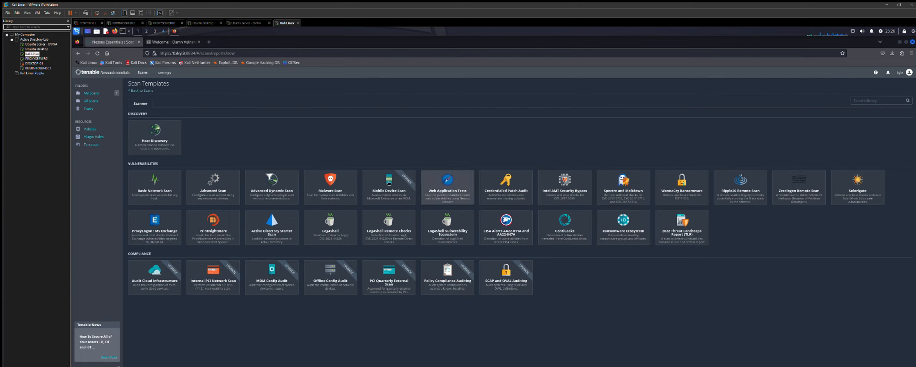
left_click(450, 184)
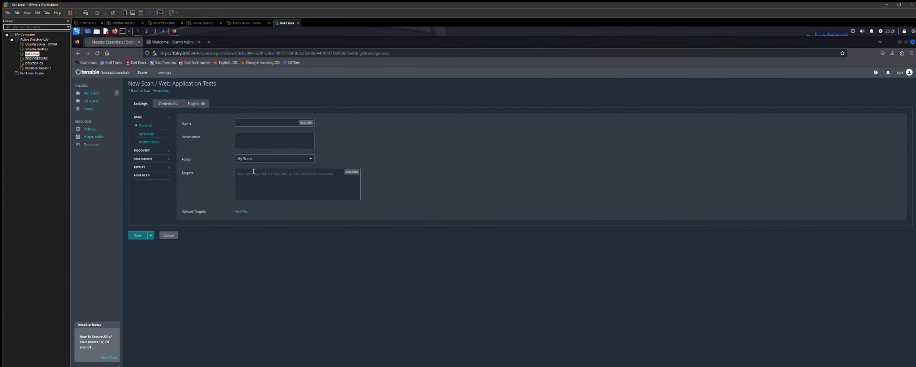
type("10.0.16.")
- Run ifconfig on the Ubuntu Server - DVWA VM to find its IP address, then return to Kali
left_click(246, 23)
left_click(434, 259)
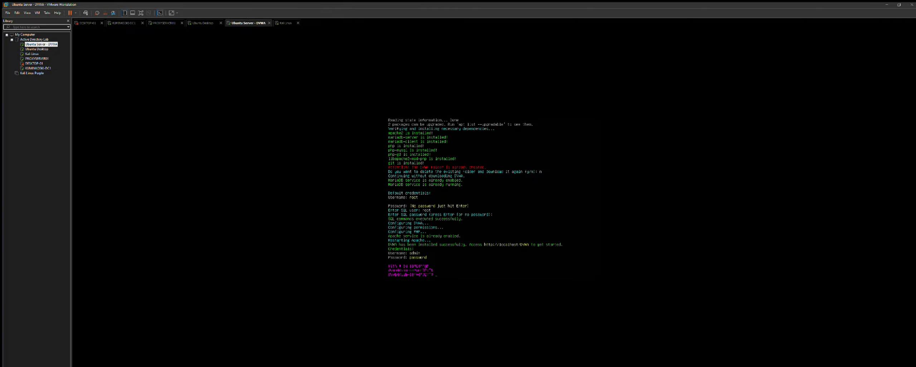
type("ifconfig")
key("Return")
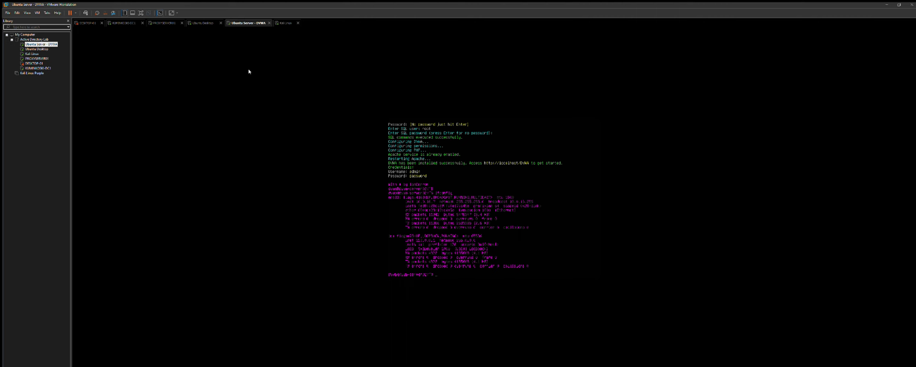
left_click(285, 23)
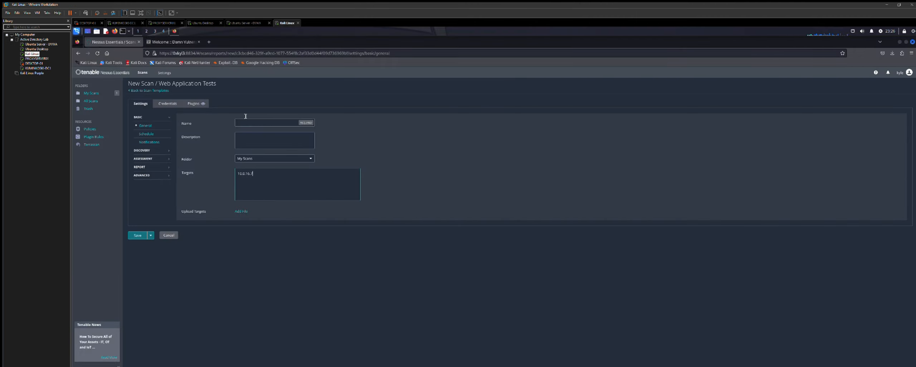
- Name the scan 'DVWA Scan' and review its Schedule and Notifications settings
left_click(275, 122)
type("DVWA Scan")
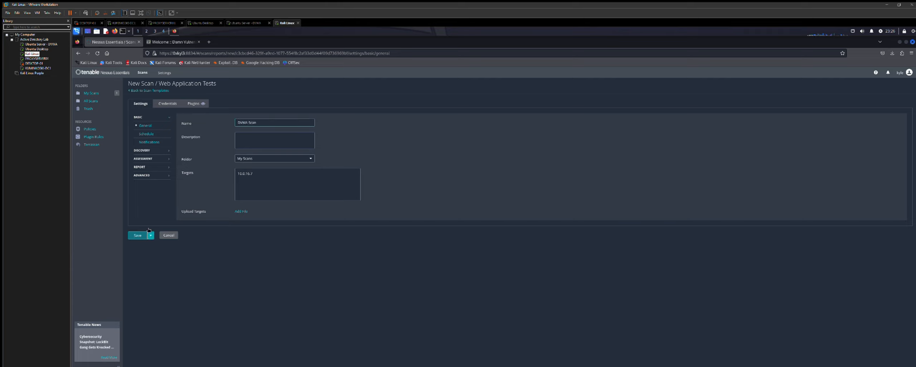
left_click(147, 134)
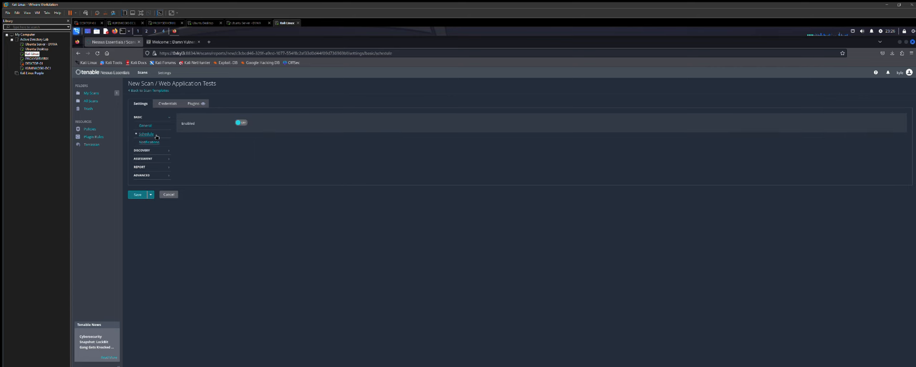
left_click(149, 141)
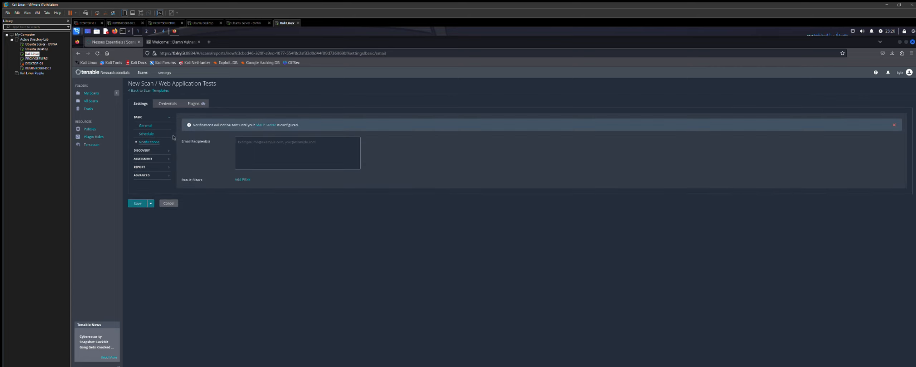
- Try the all-ports discovery scan type, then revert Discovery to common ports
left_click(141, 150)
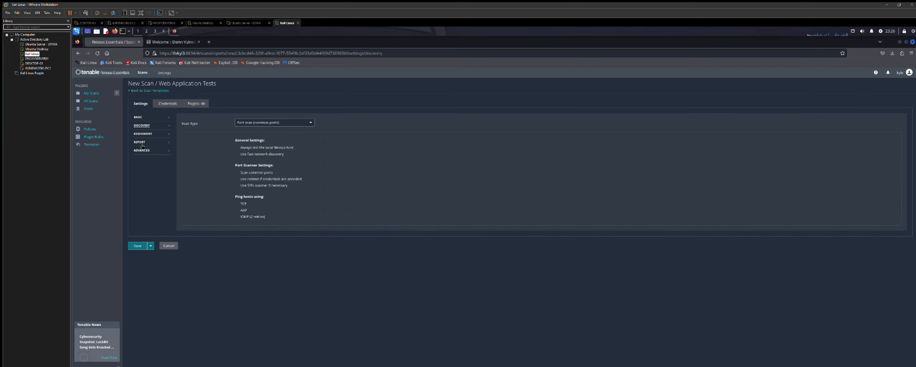
left_click(277, 118)
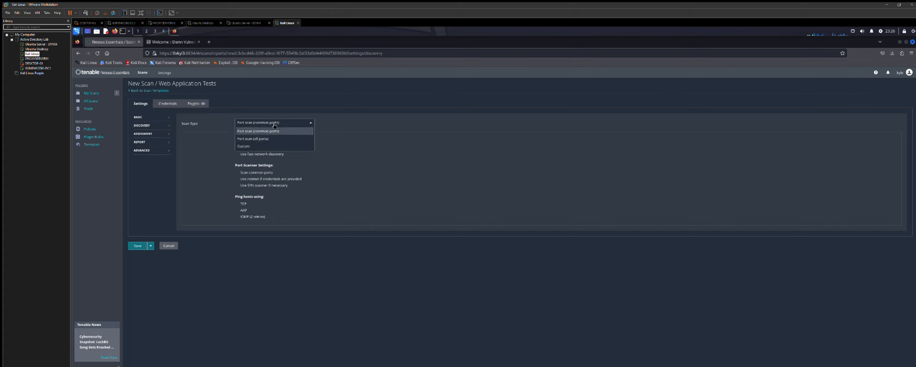
left_click(269, 136)
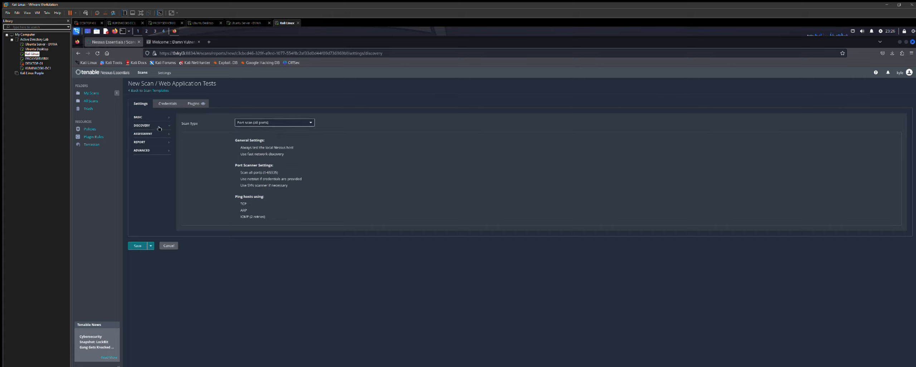
left_click(251, 122)
left_click(266, 129)
left_click(158, 134)
- Compare the Assessment scan types (known, quick, complex) and settle on 'Scan for all web vulnerabilities (quick)'
left_click(272, 121)
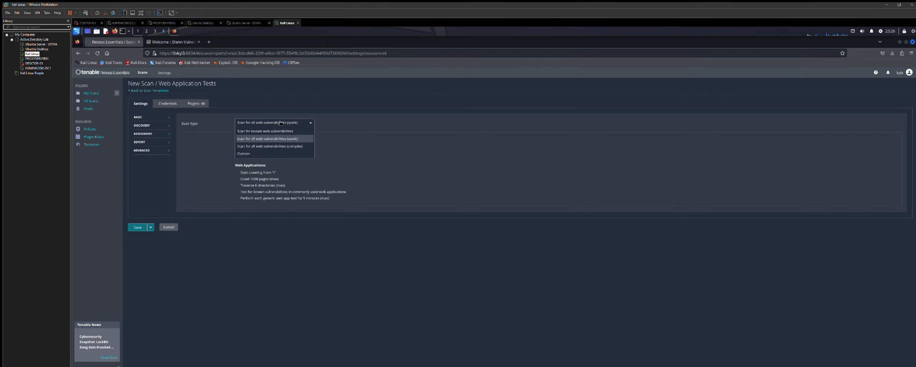
left_click(285, 145)
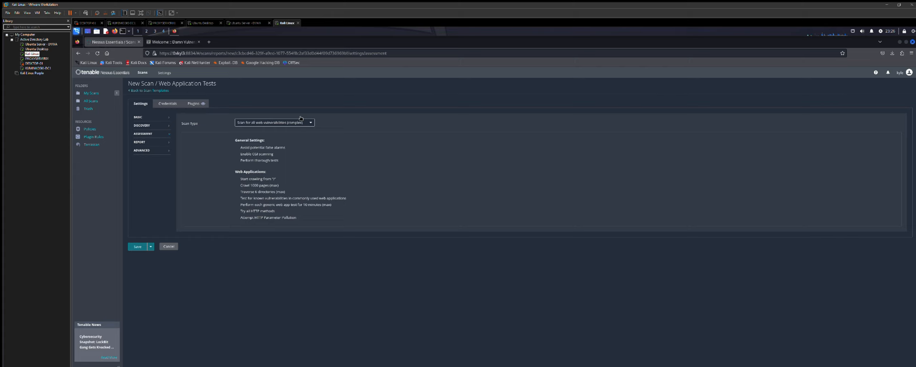
left_click(302, 120)
left_click(301, 119)
left_click(301, 120)
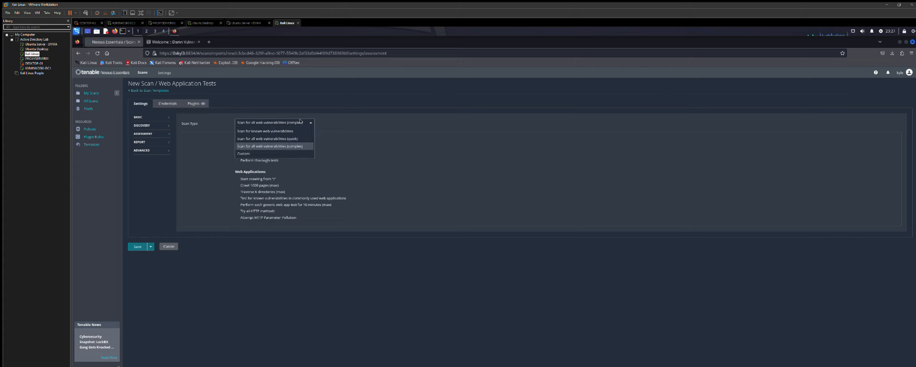
left_click(289, 138)
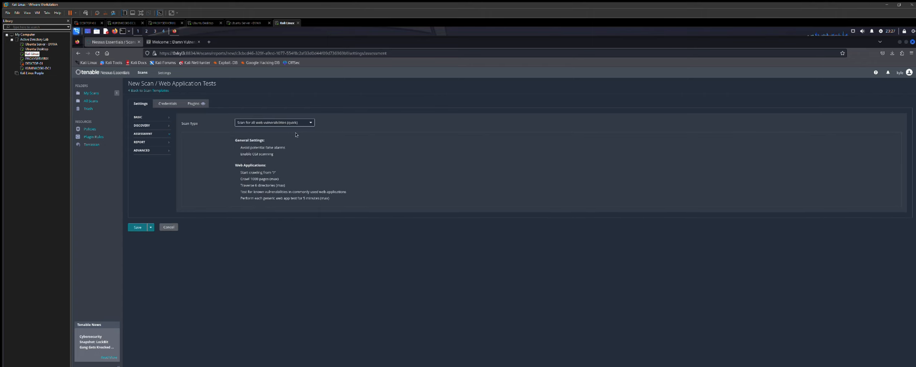
left_click(265, 122)
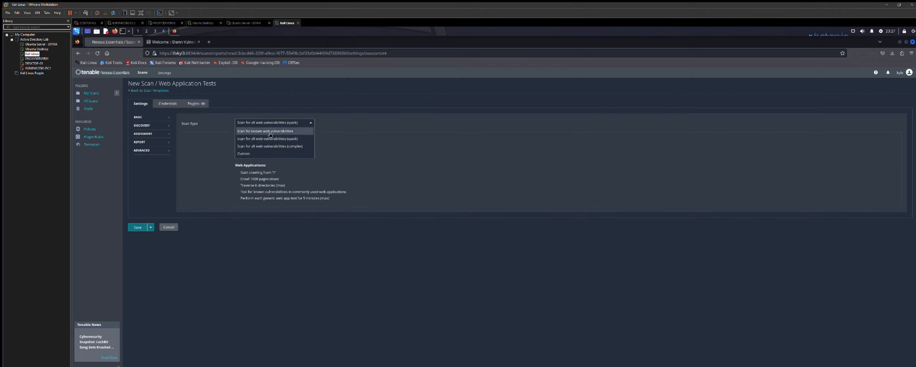
left_click(261, 129)
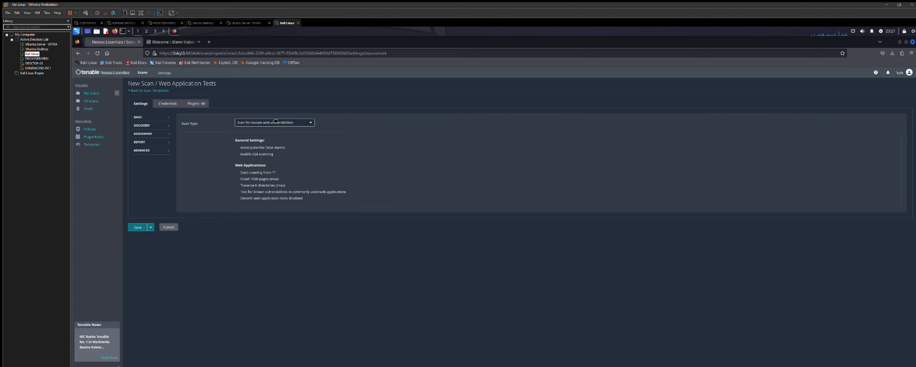
left_click(276, 121)
left_click(275, 131)
left_click(296, 121)
left_click(283, 144)
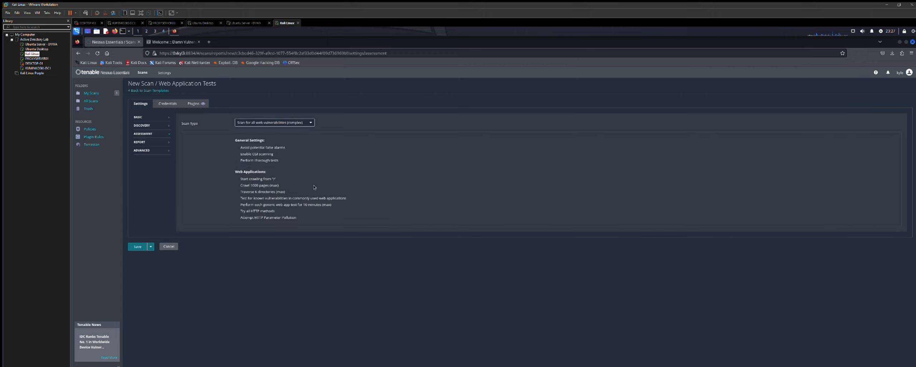
left_click(312, 121)
left_click(292, 128)
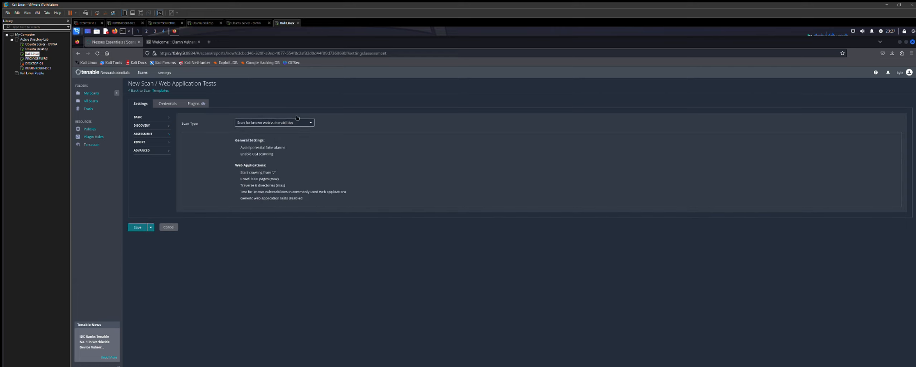
left_click(300, 122)
left_click(289, 132)
left_click(286, 122)
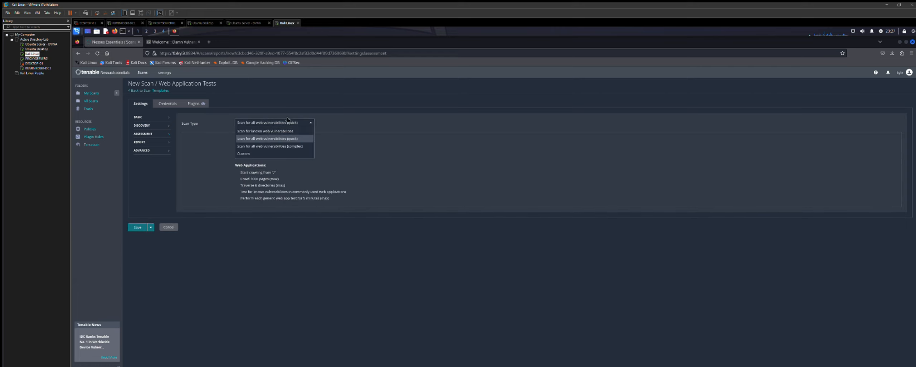
left_click(279, 126)
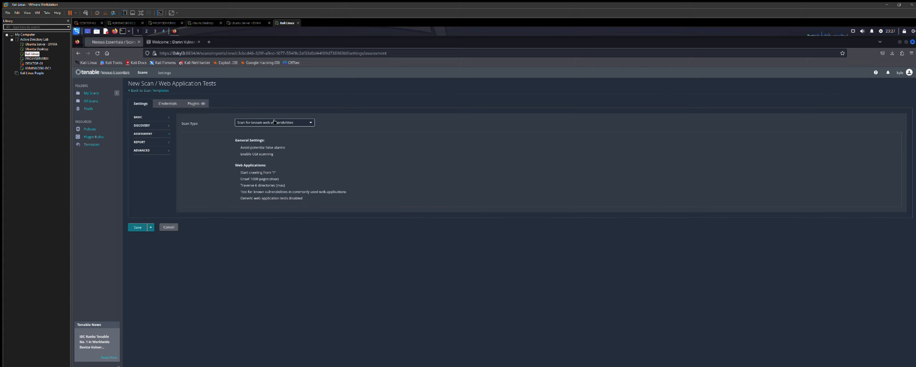
left_click(272, 121)
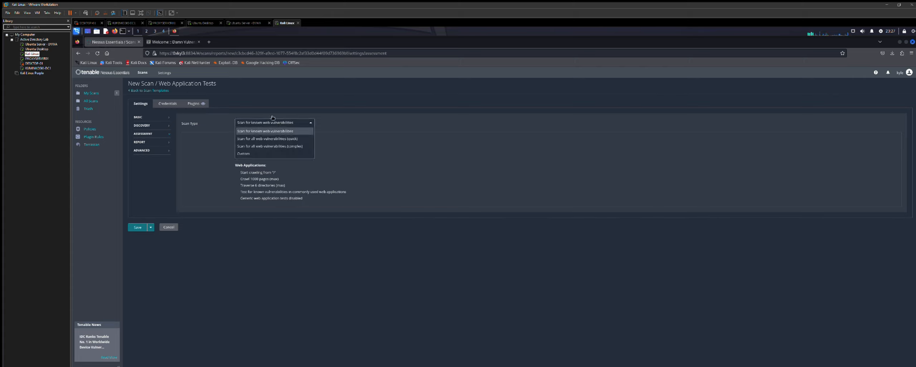
left_click(274, 138)
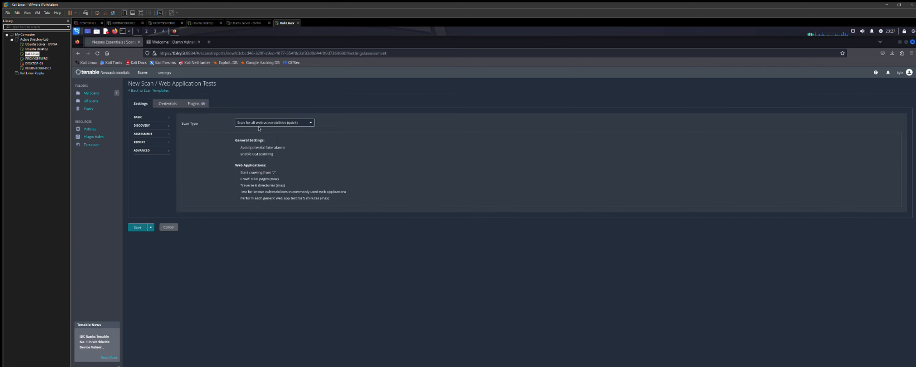
- Override normal report verbosity and choose 'Report as much information as possible'
left_click(150, 142)
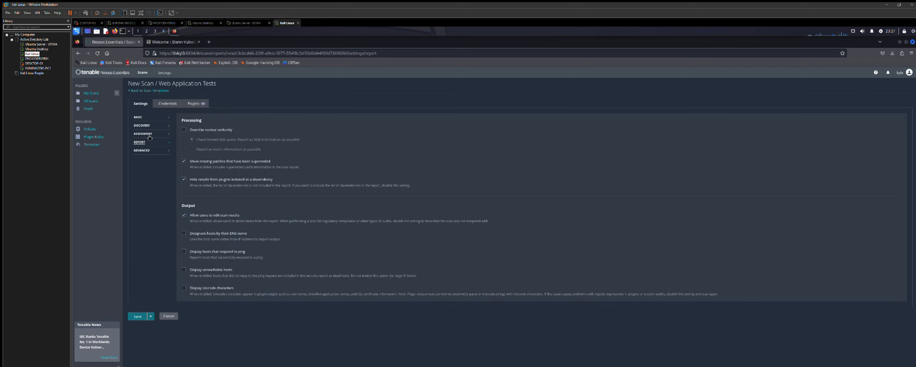
left_click(184, 129)
left_click(192, 149)
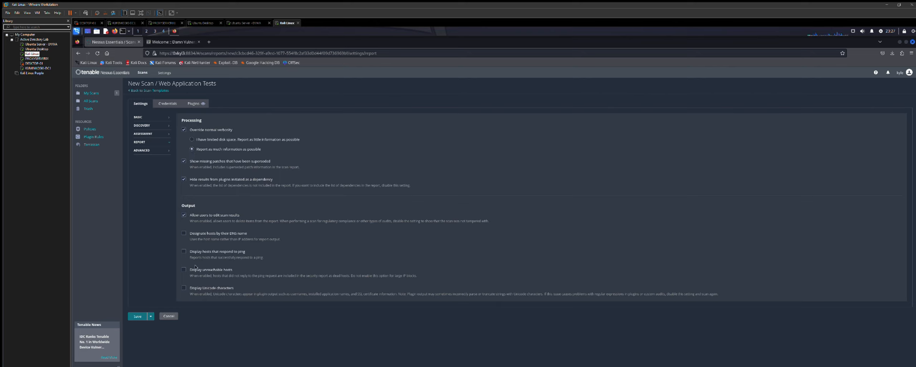
- Keep the Advanced scan type at Default and save the DVWA Scan
left_click(144, 150)
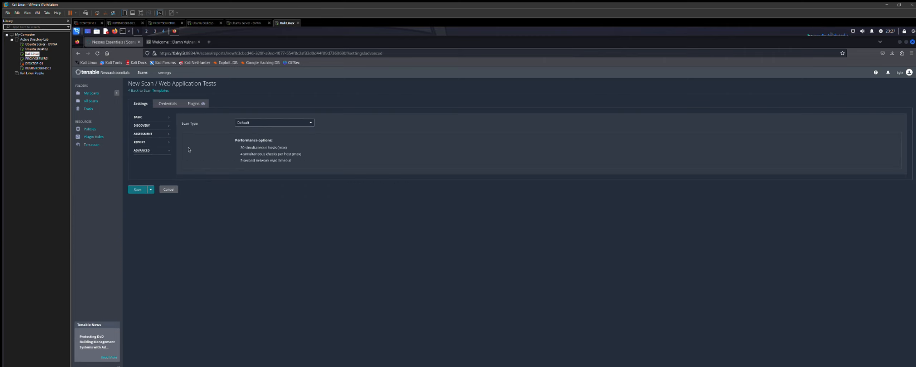
left_click(258, 120)
left_click(262, 119)
left_click(137, 189)
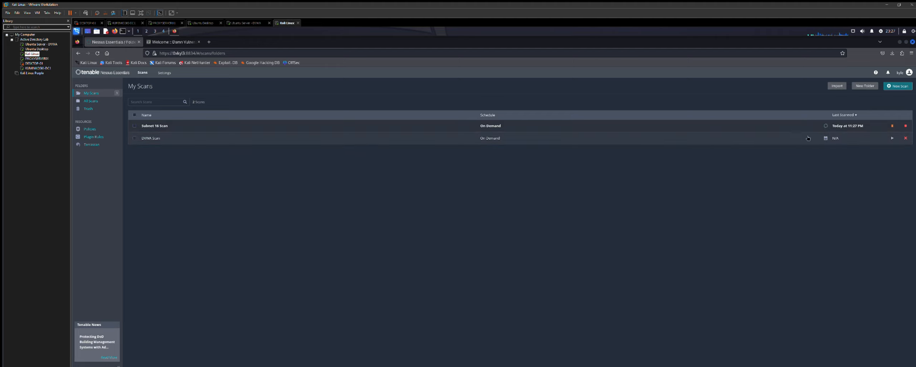
- Launch the DVWA Scan from its row in My Scans
left_click(892, 134)
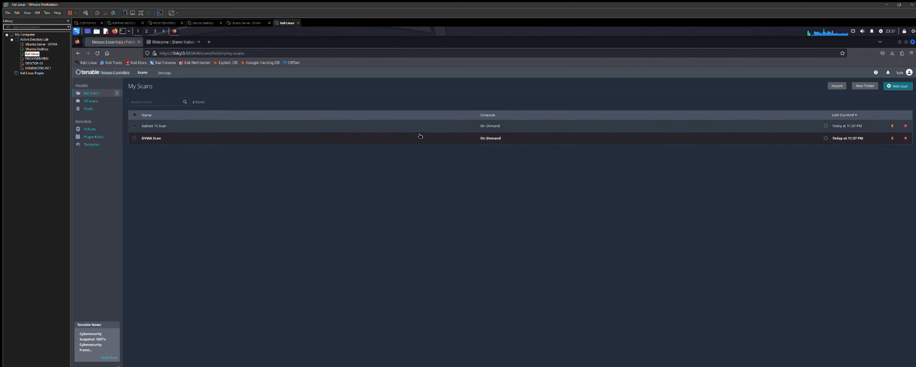
left_click(166, 120)
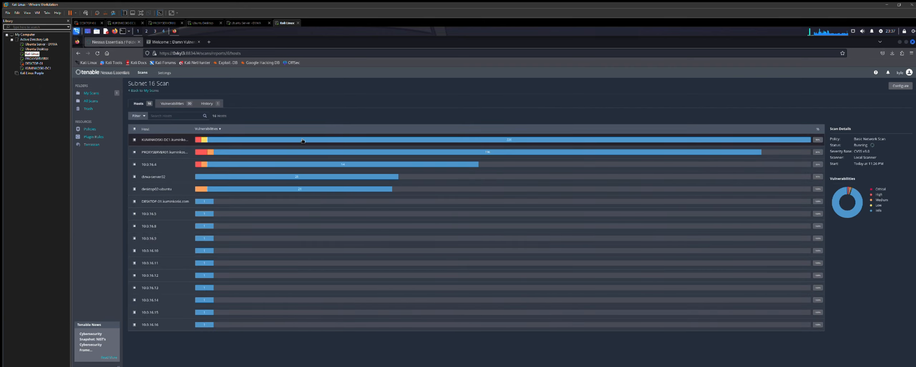
left_click(178, 97)
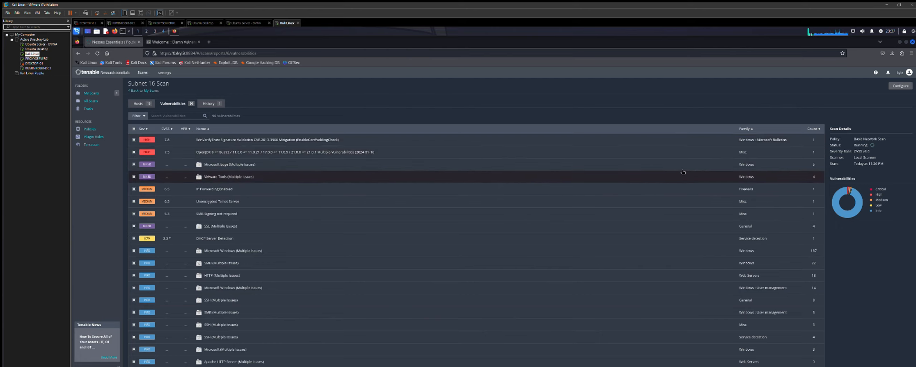
scroll(683, 172, "down", 1)
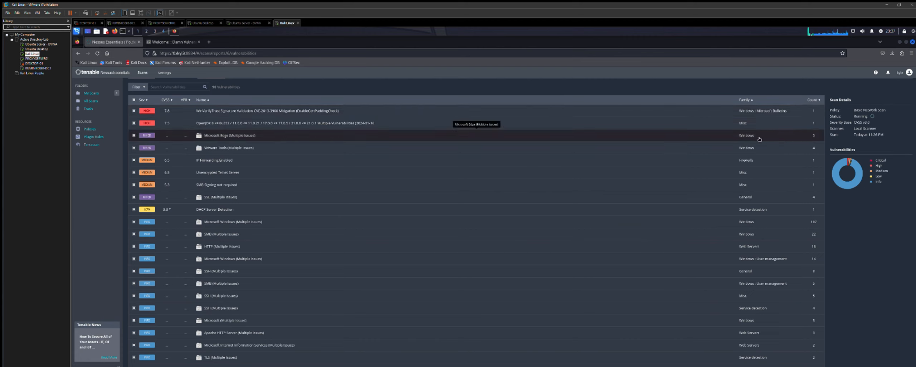
scroll(759, 150, "up", 1)
scroll(757, 179, "down", 2)
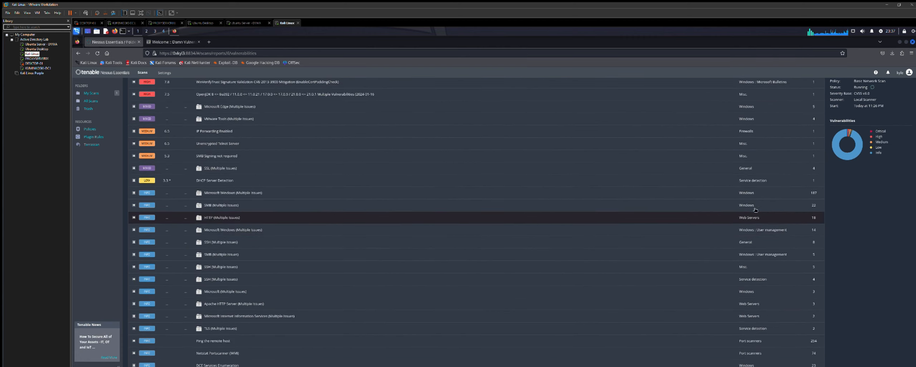
scroll(761, 171, "up", 2)
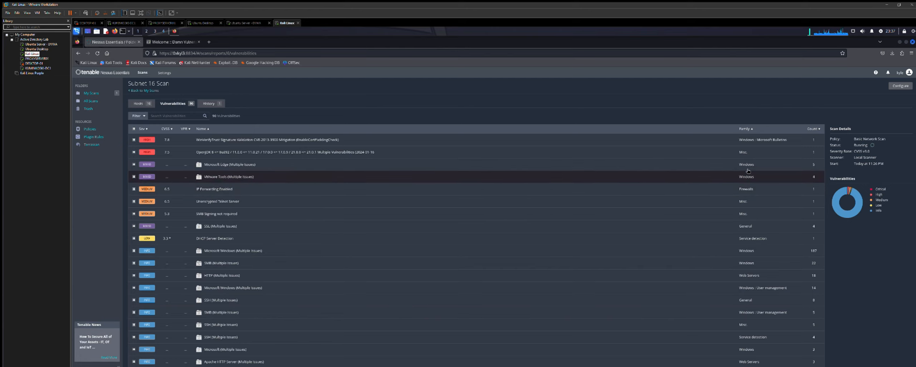
scroll(759, 235, "down", 2)
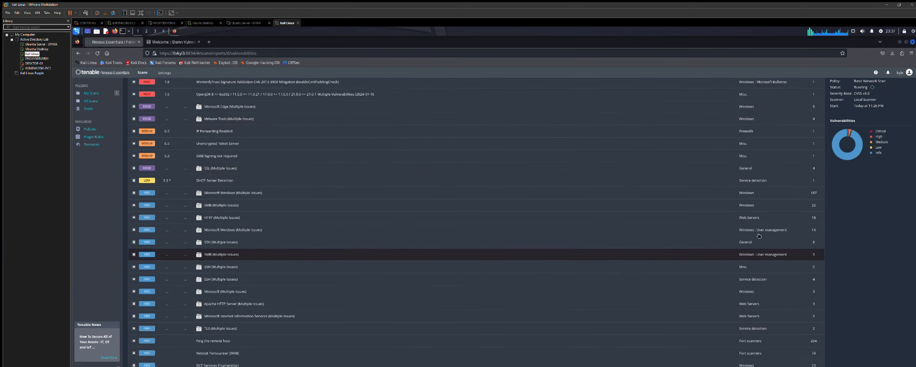
scroll(680, 247, "down", 2)
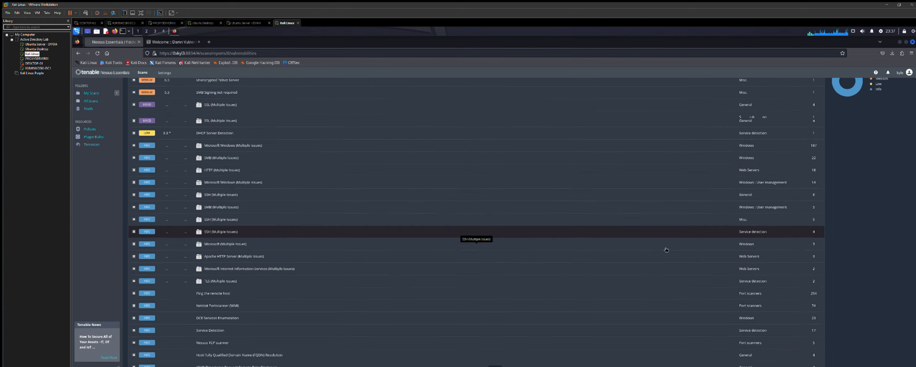
scroll(466, 197, "up", 4)
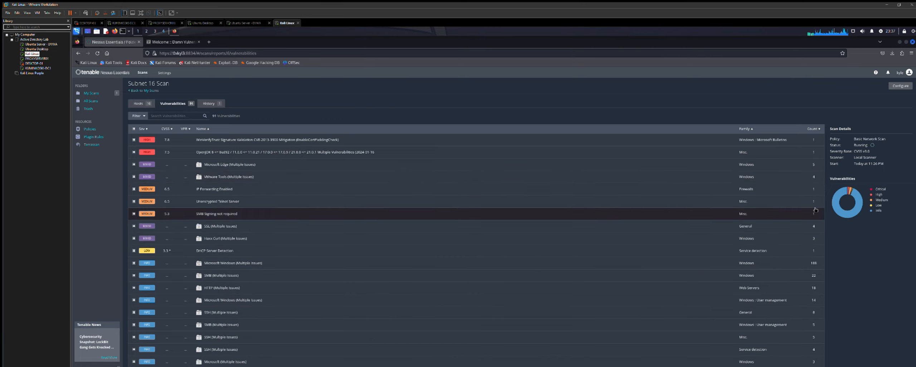
scroll(816, 215, "down", 1)
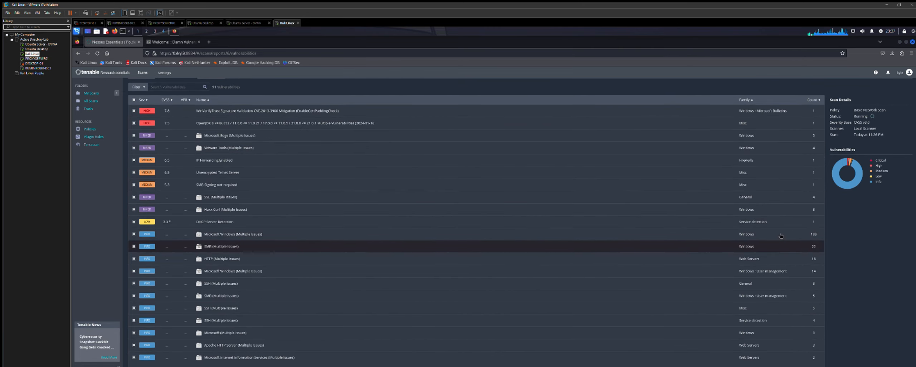
left_click(223, 231)
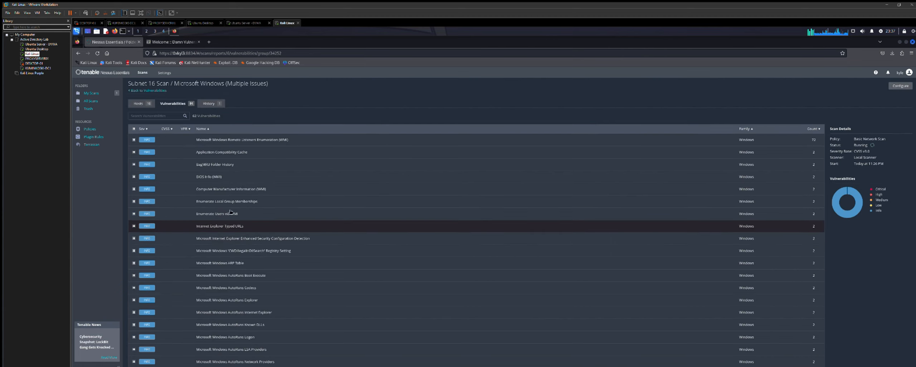
scroll(547, 200, "down", 1)
scroll(218, 200, "up", 1)
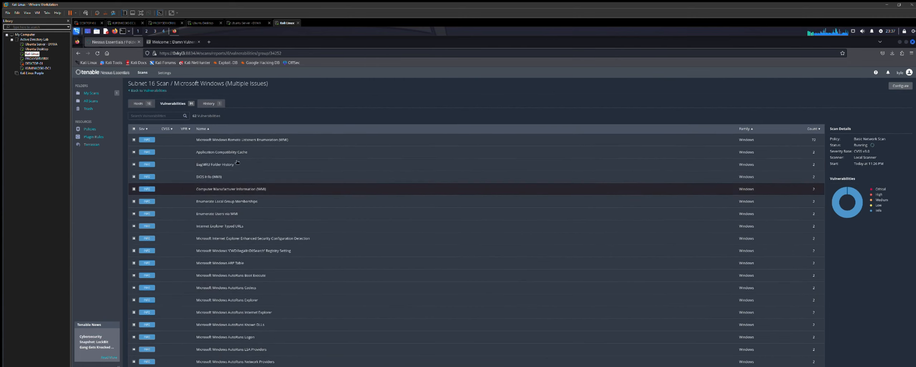
scroll(218, 204, "down", 1)
scroll(219, 205, "down", 3)
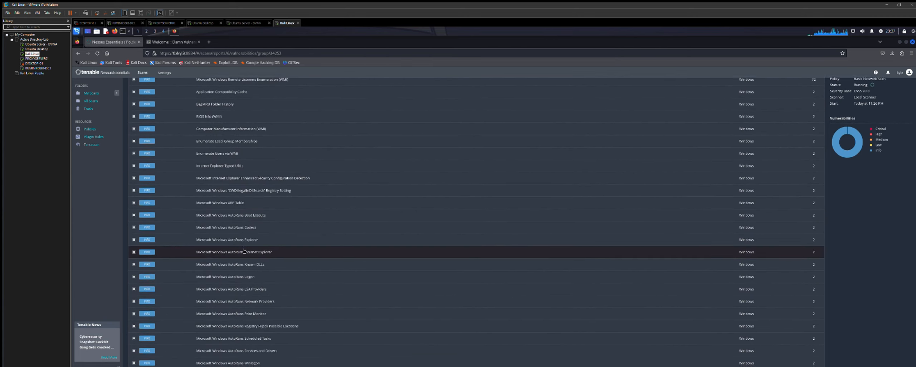
scroll(250, 253, "down", 2)
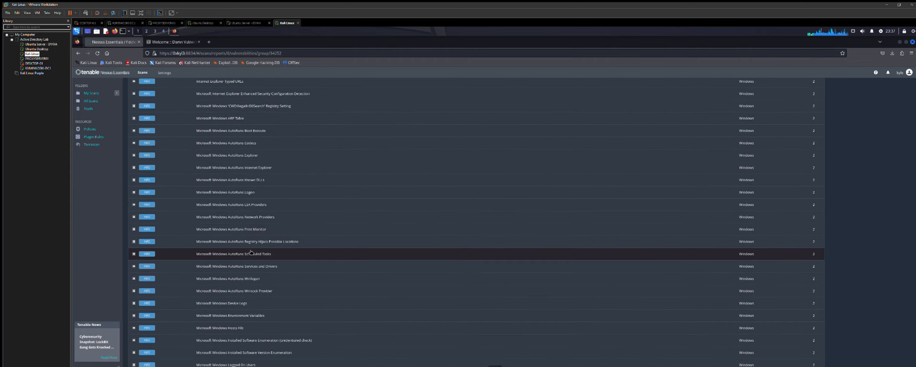
scroll(251, 247, "up", 6)
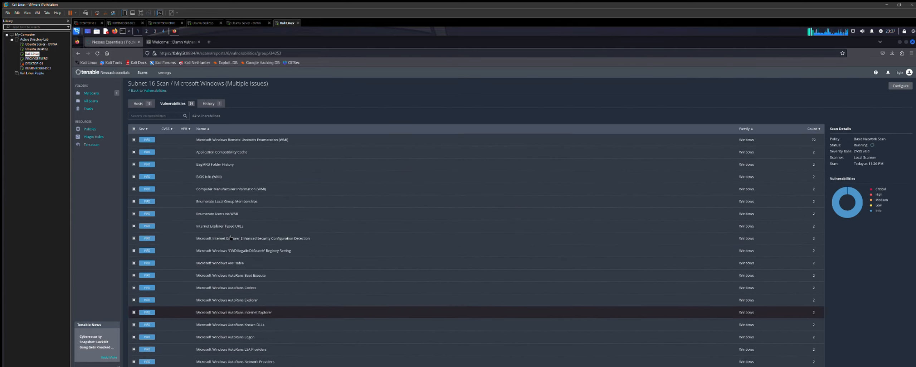
left_click(147, 91)
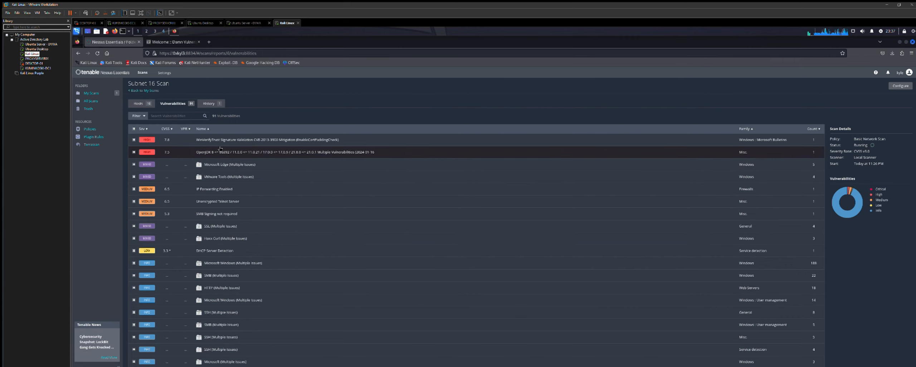
- Open the WinVerifyTrust finding and highlight its CVE-2013-3900 ID and CVSS v3.0 score 7.8
left_click(232, 136)
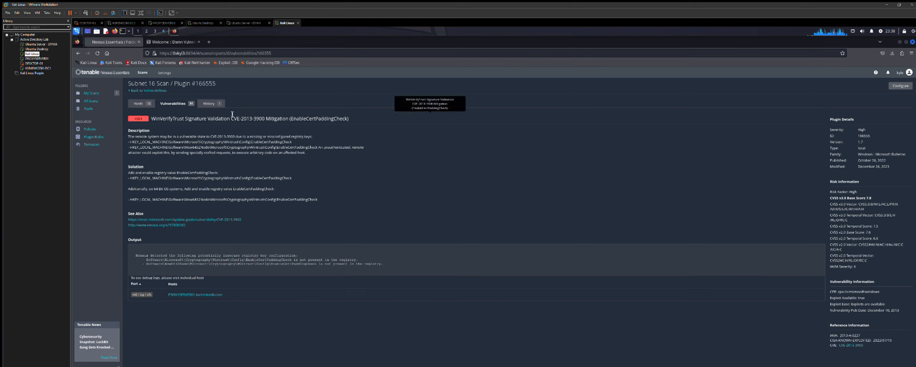
left_click_drag(231, 118, 267, 113)
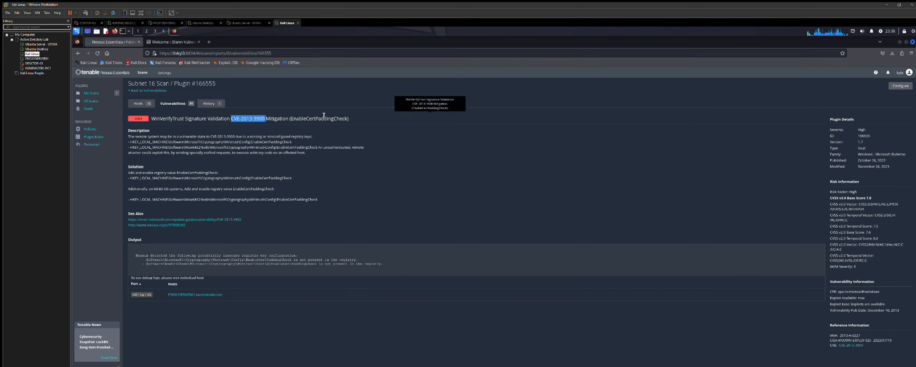
left_click(362, 121)
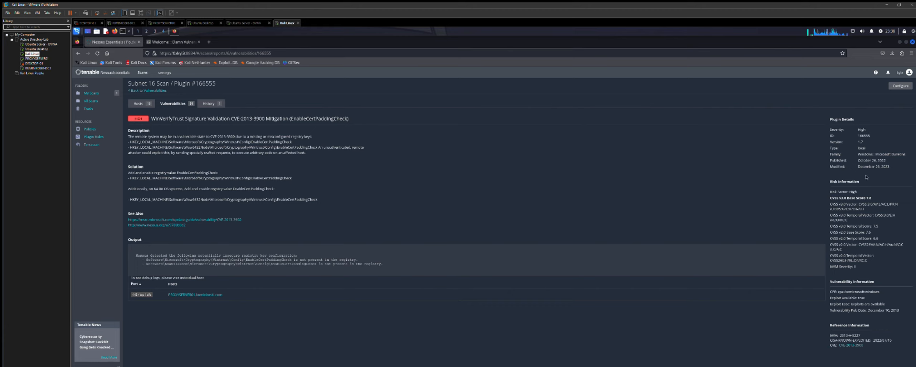
left_click_drag(875, 190, 831, 191)
left_click(880, 189)
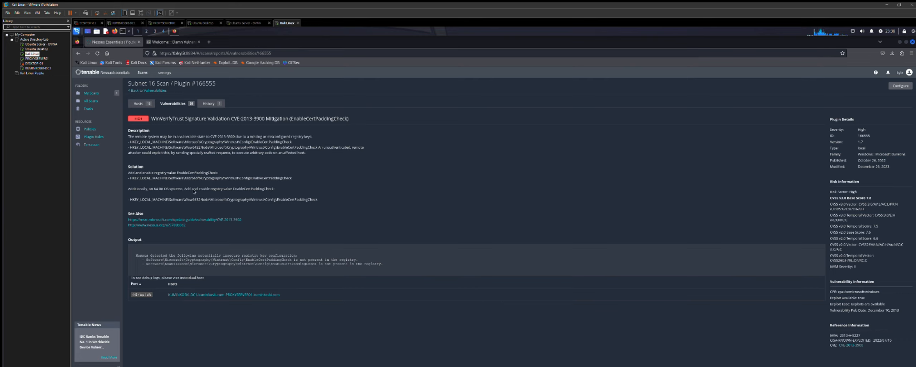
- Return to the vulnerabilities list and open the IP Forwarding Enabled finding, plugin 50686
left_click(136, 90)
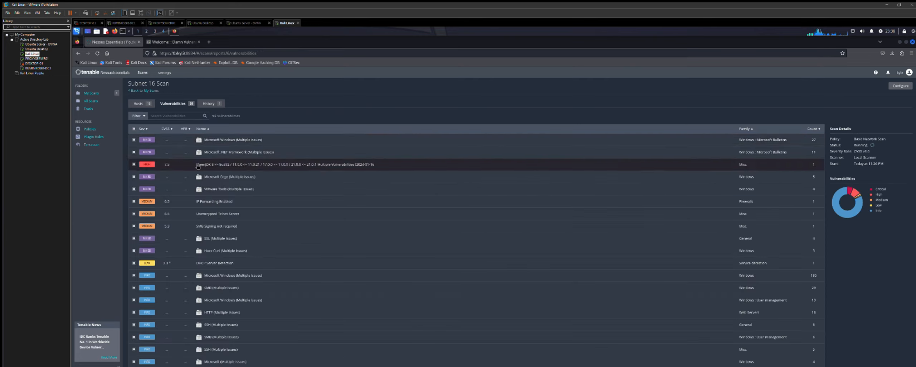
scroll(197, 160, "down", 1)
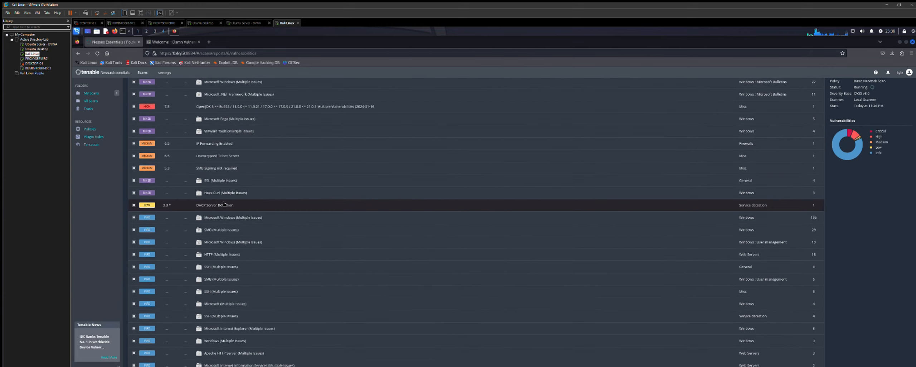
scroll(222, 199, "up", 2)
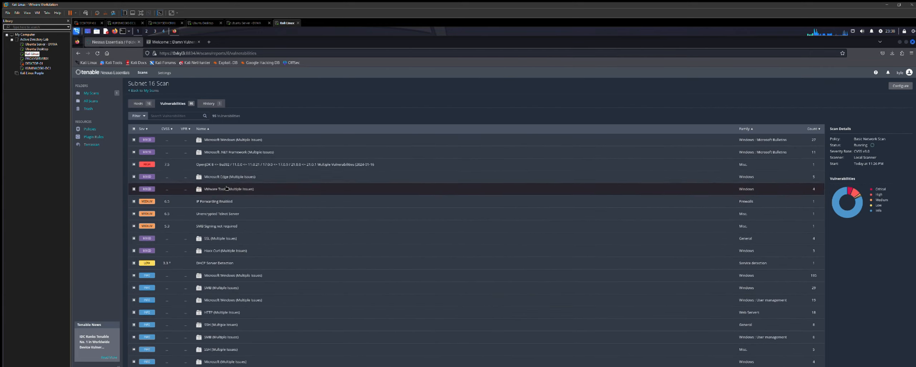
left_click(220, 195)
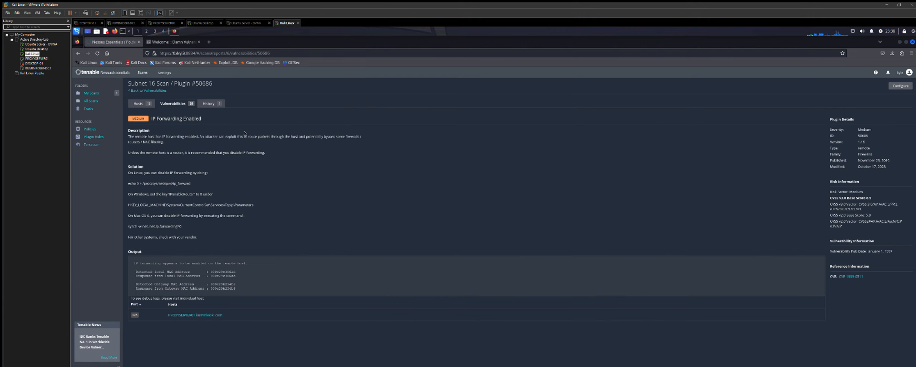
- Go back to the Subnet 16 Scan vulnerabilities and scroll through the full list
left_click(147, 90)
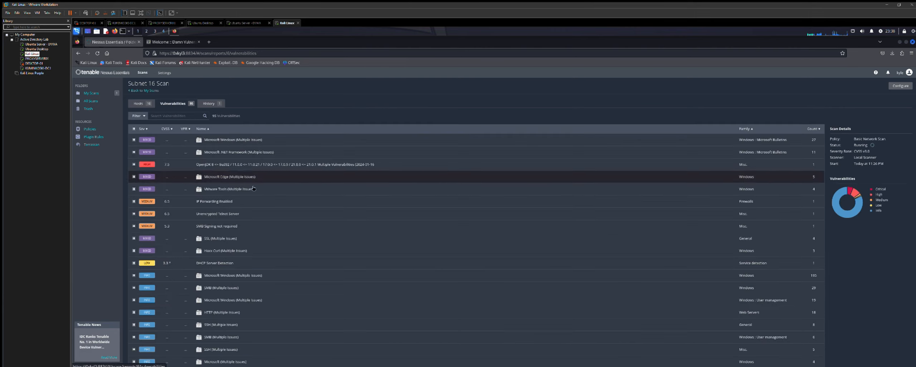
scroll(252, 189, "down", 3)
scroll(252, 189, "down", 5)
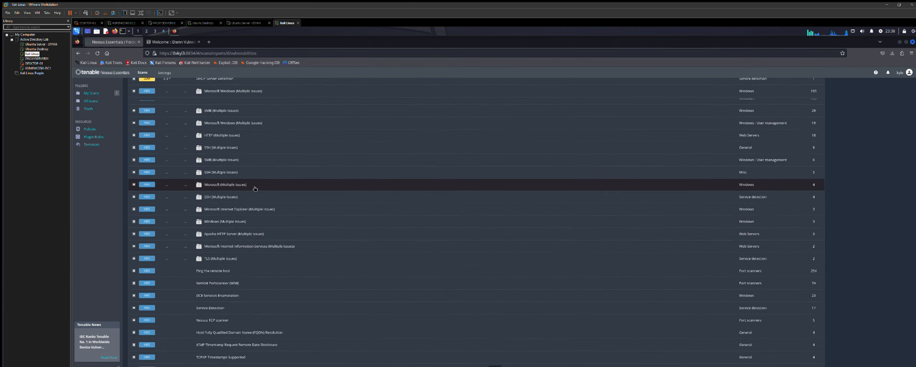
scroll(268, 195, "down", 1)
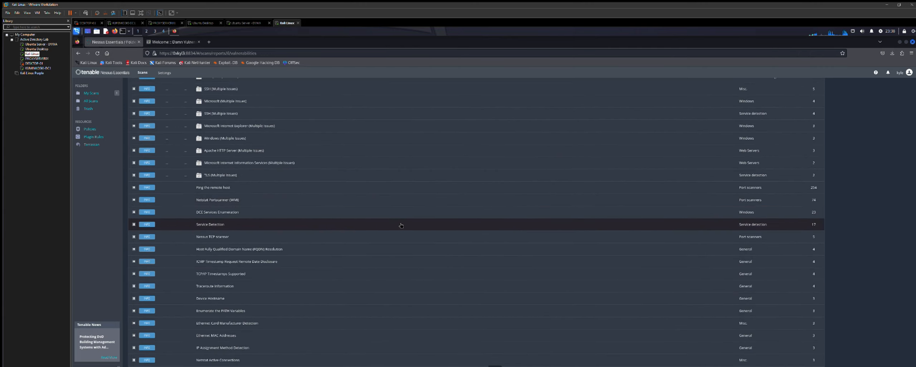
scroll(401, 215, "up", 8)
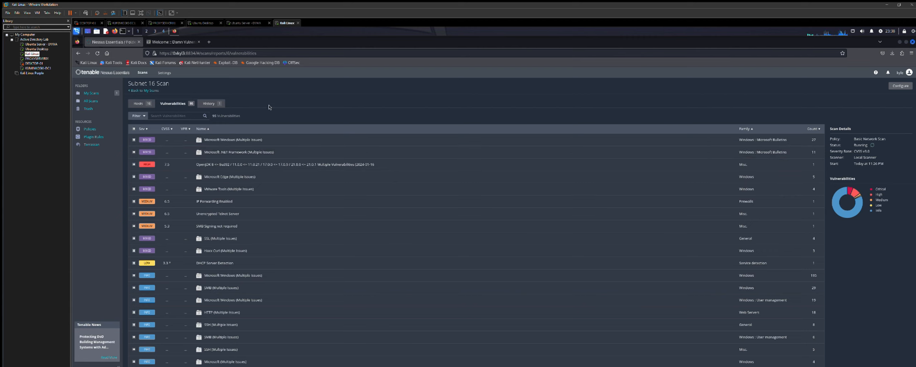
scroll(263, 163, "down", 1)
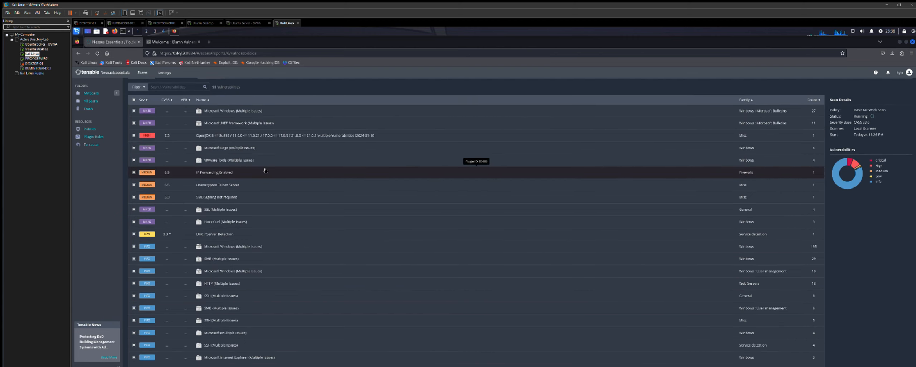
scroll(319, 174, "down", 1)
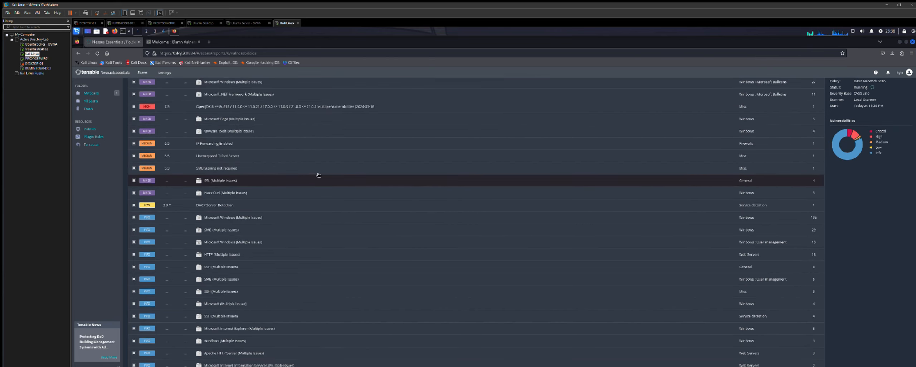
scroll(318, 175, "up", 2)
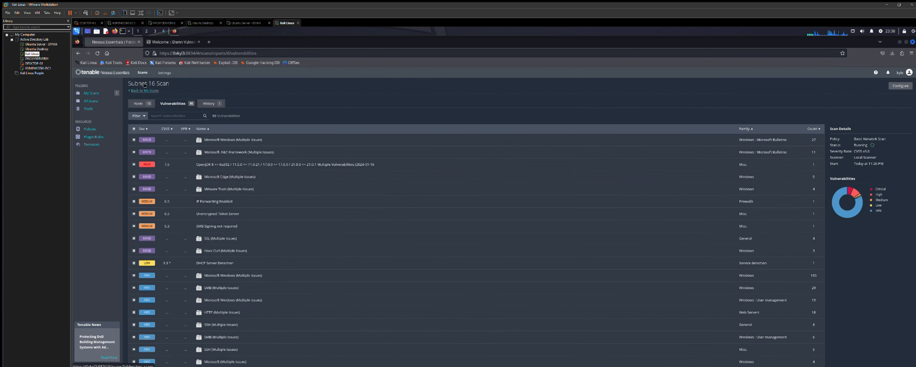
scroll(271, 150, "down", 1)
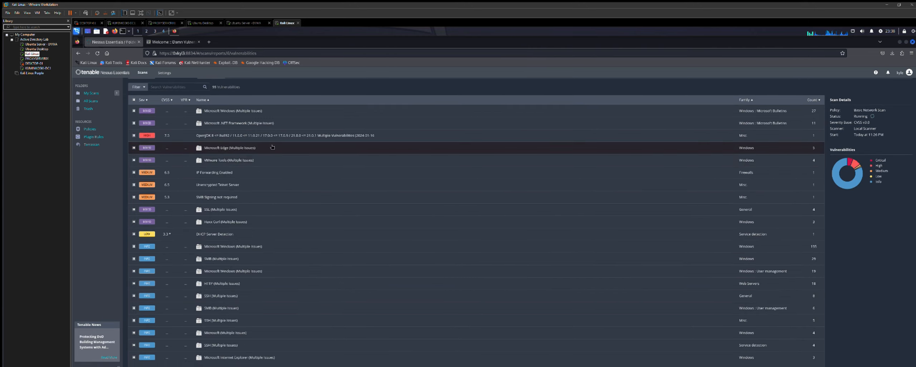